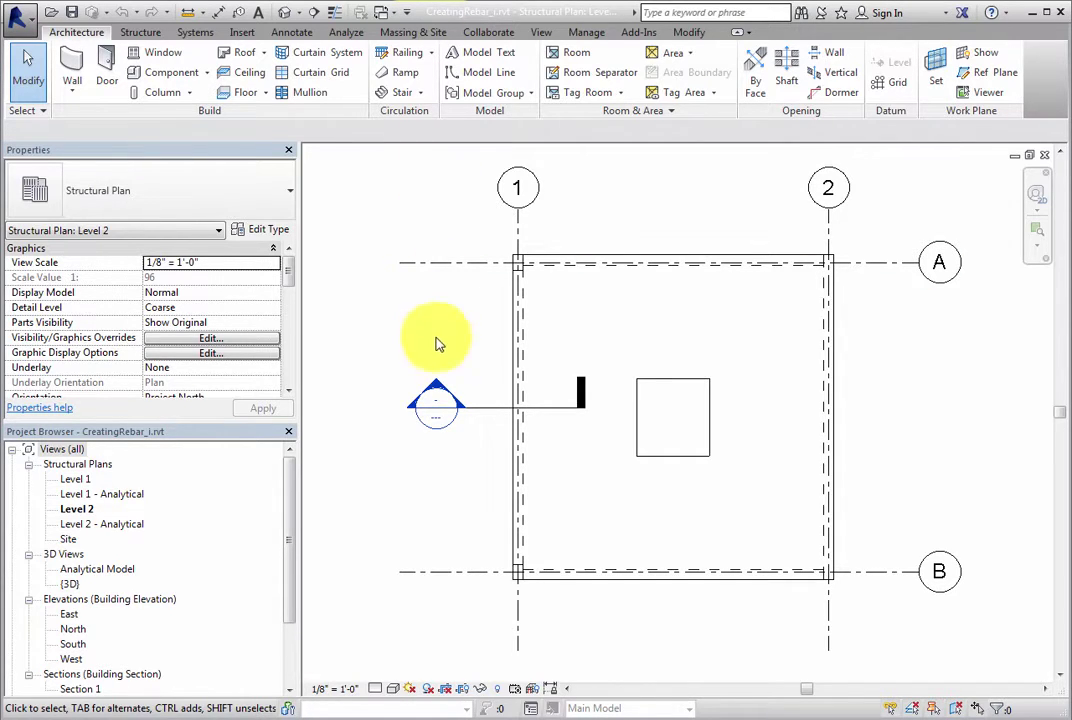
Open the Section 1 view and start the Structure Rebar tool, accepting the hooks notice.
double_click(438, 388)
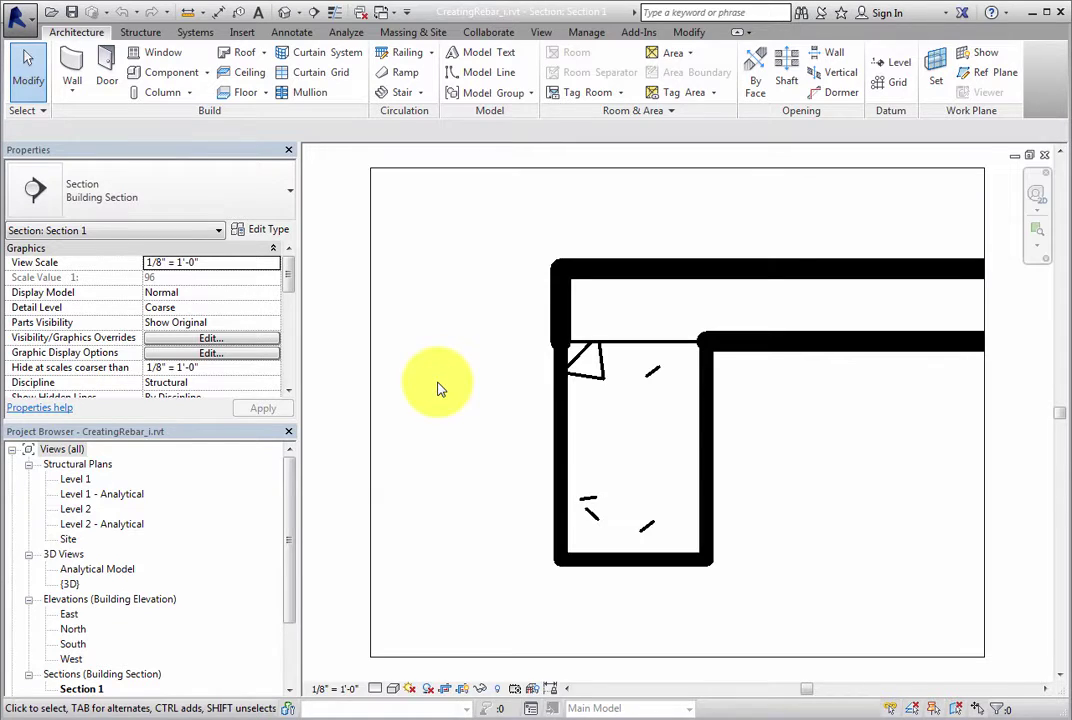
left_click(142, 32)
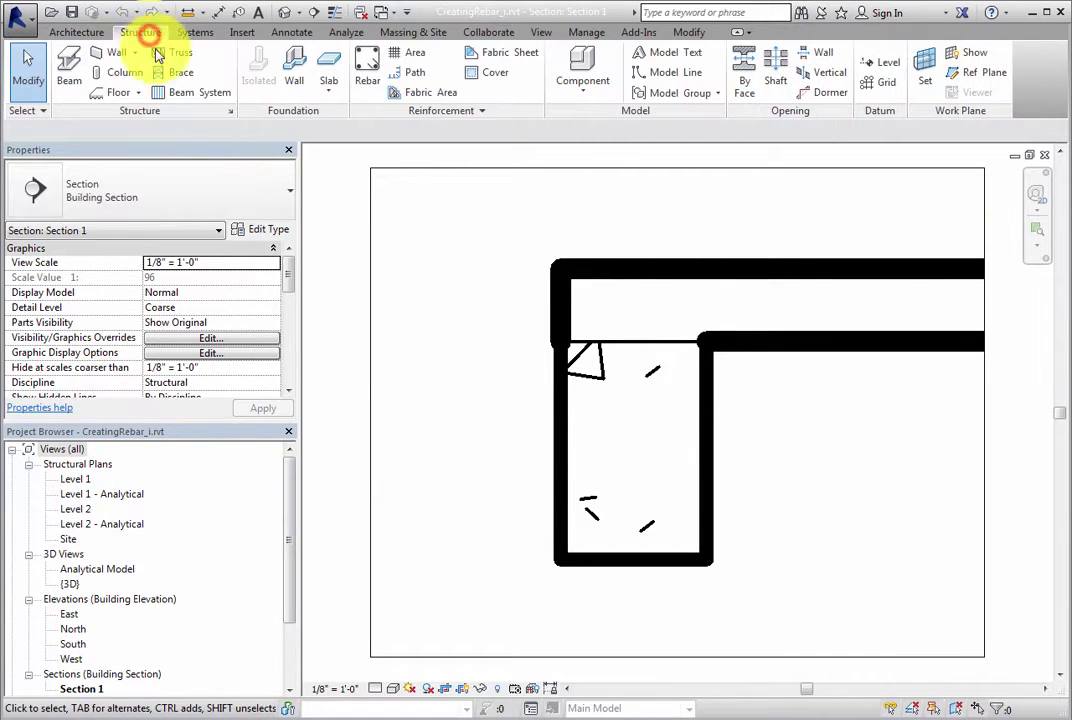
left_click(367, 80)
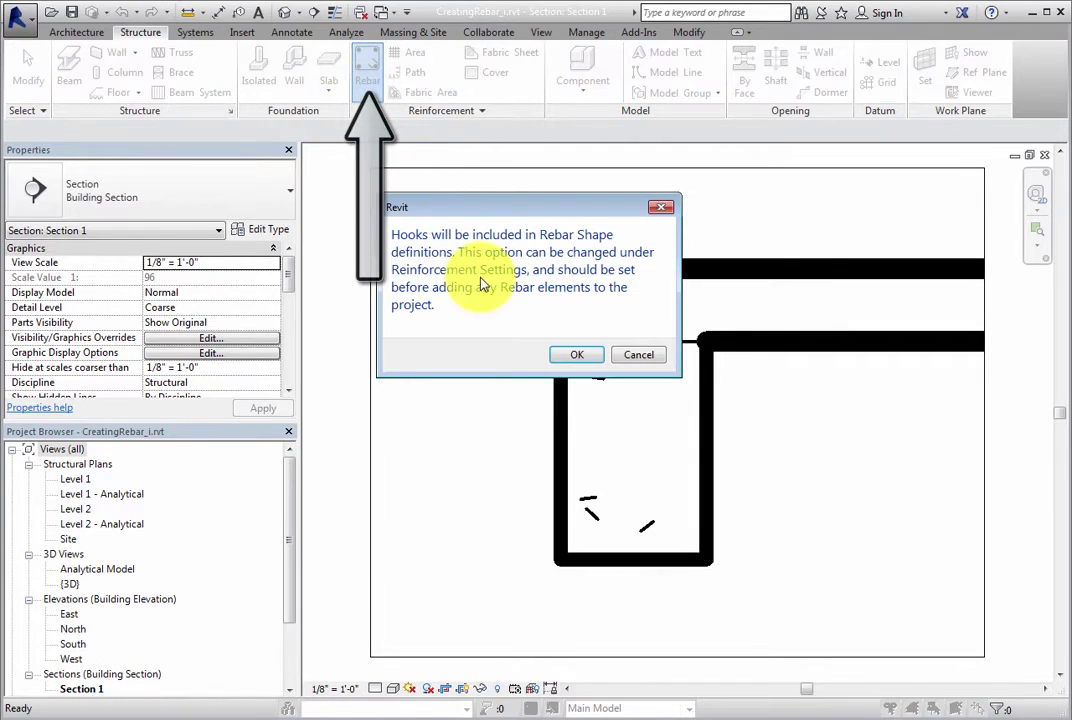
left_click(574, 356)
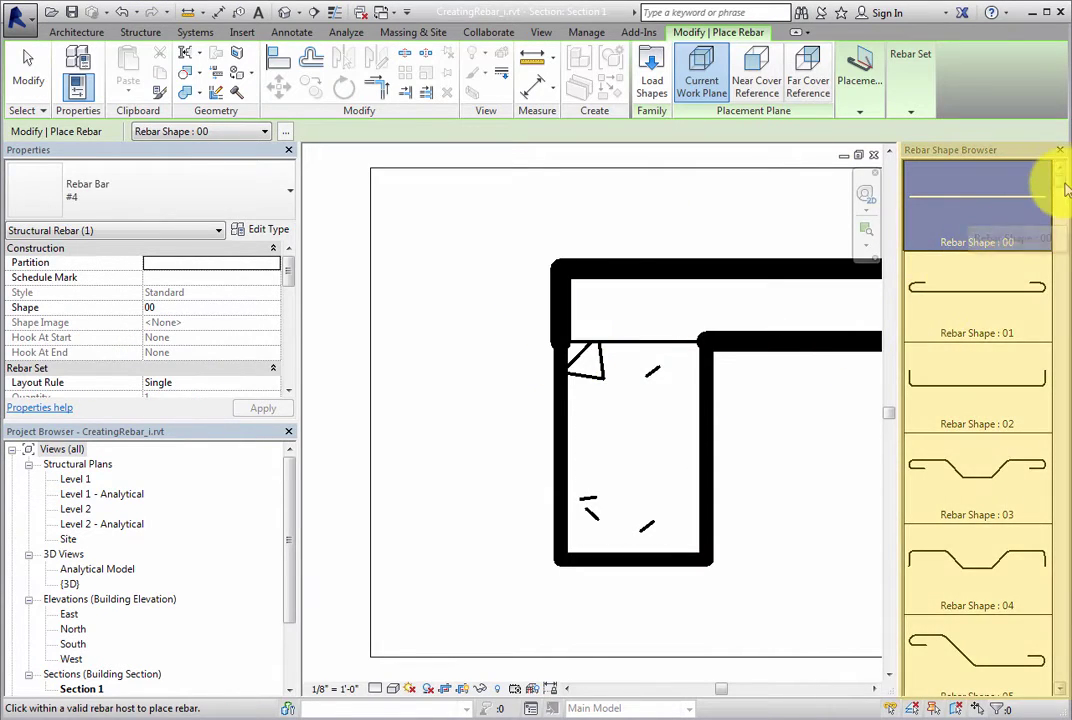
Choose rebar shape S3, placed Parallel to Work Plane, flipped so its V bend is on top.
left_click_drag(1059, 180, 1055, 531)
left_click(1004, 450)
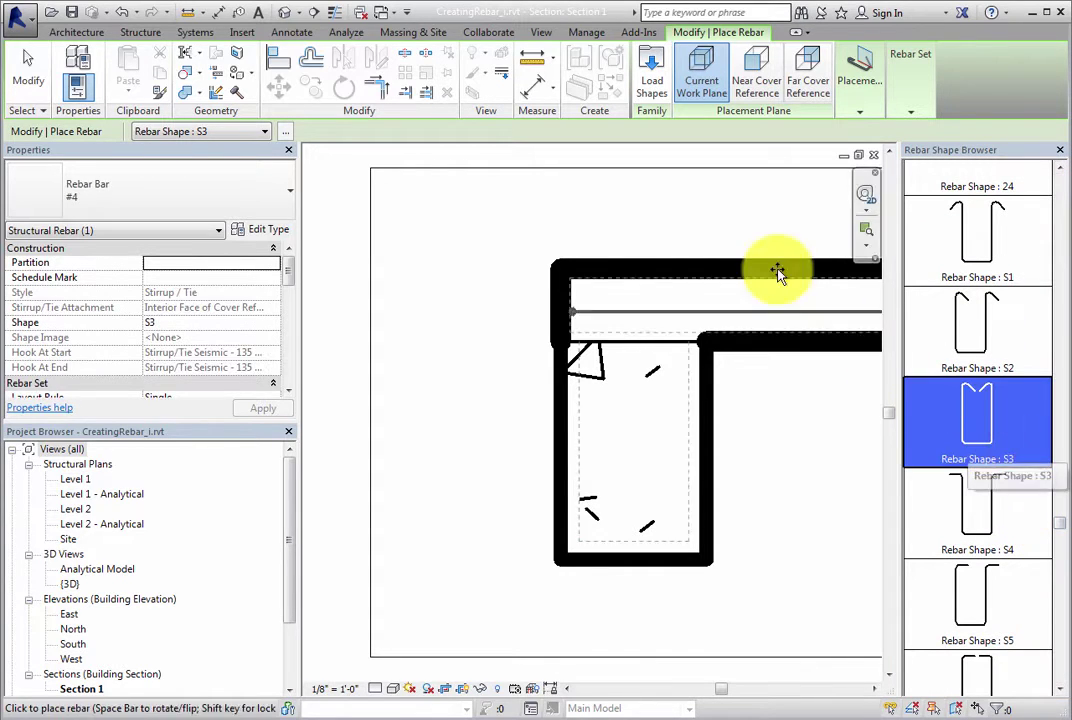
left_click(858, 112)
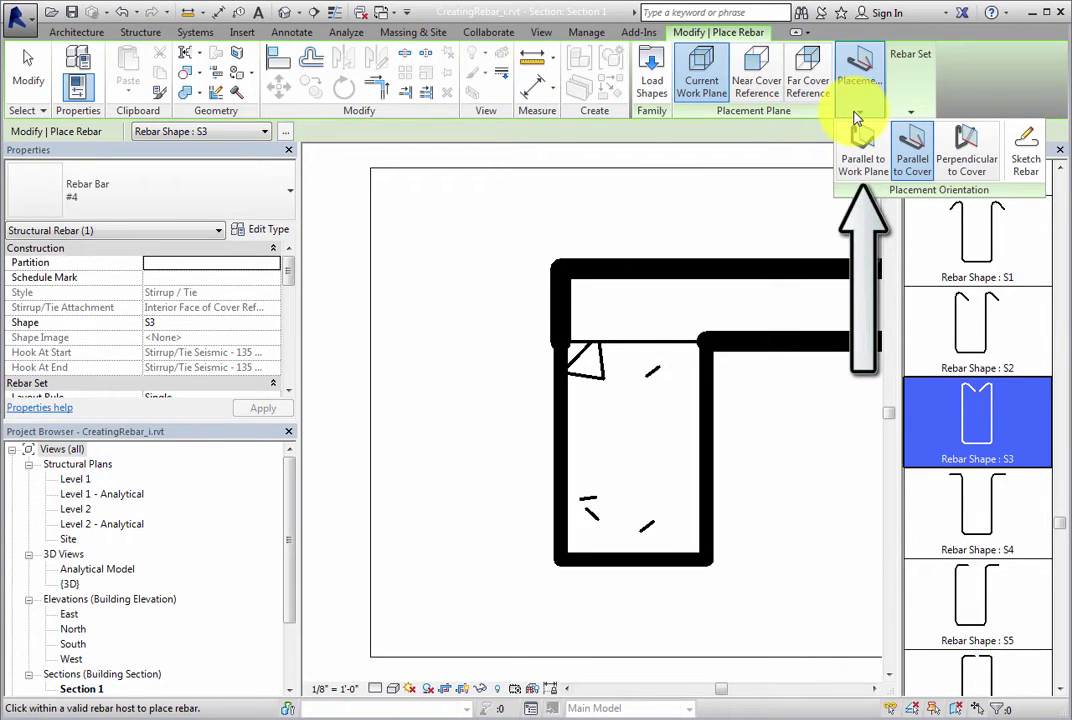
left_click(864, 158)
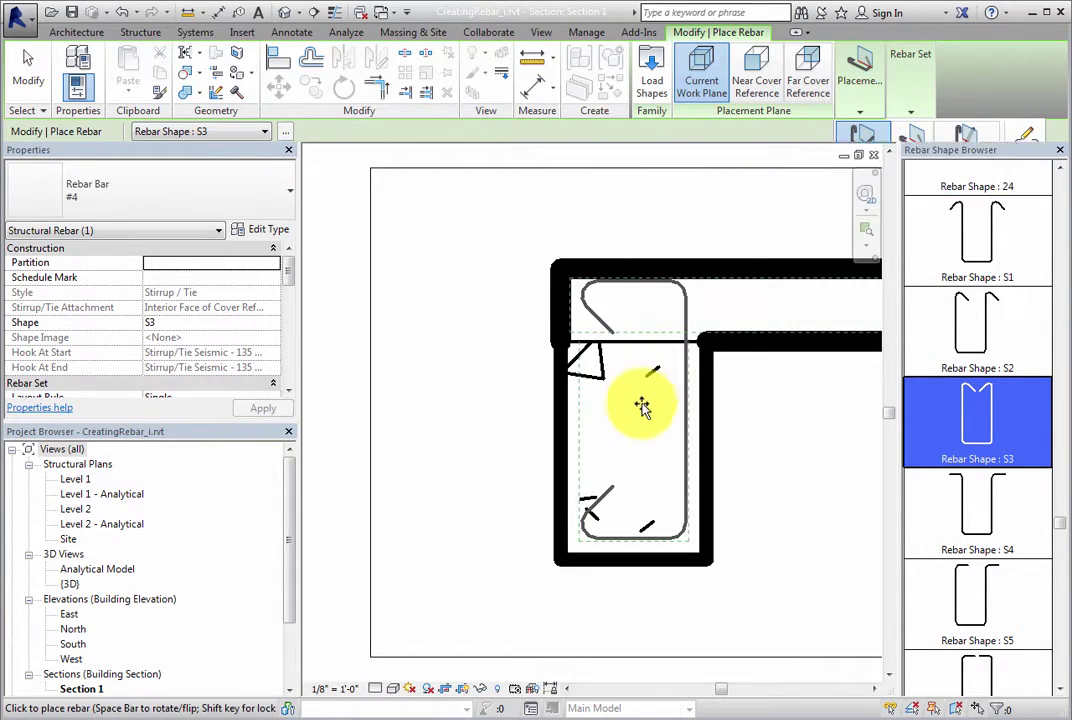
key("space")
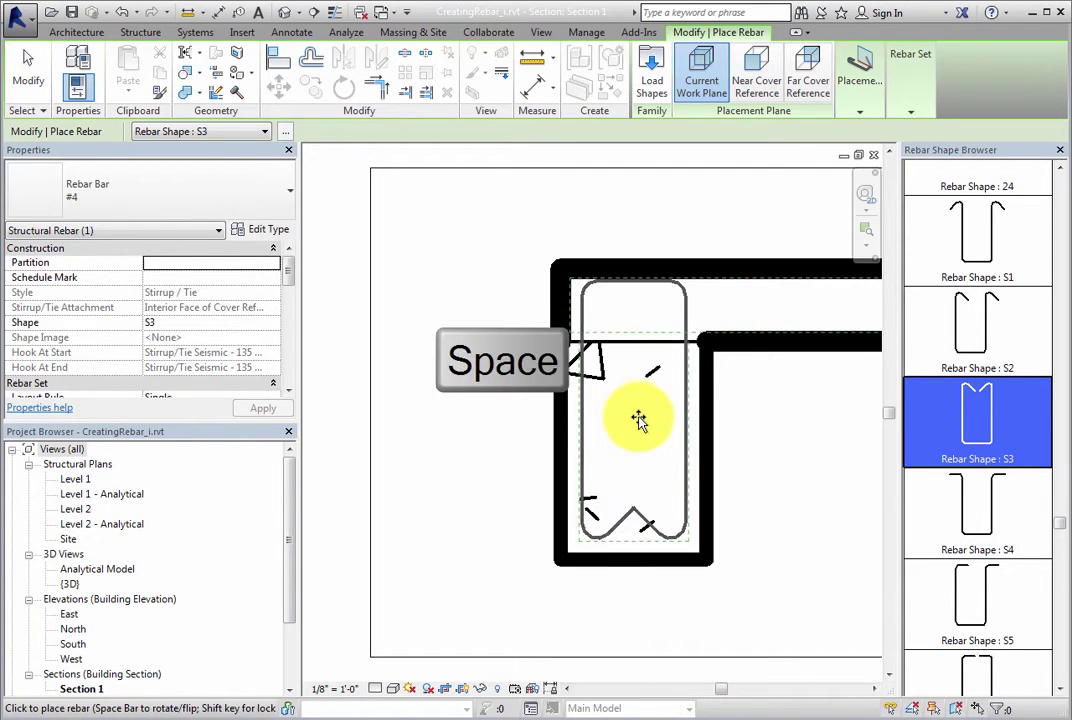
key("space")
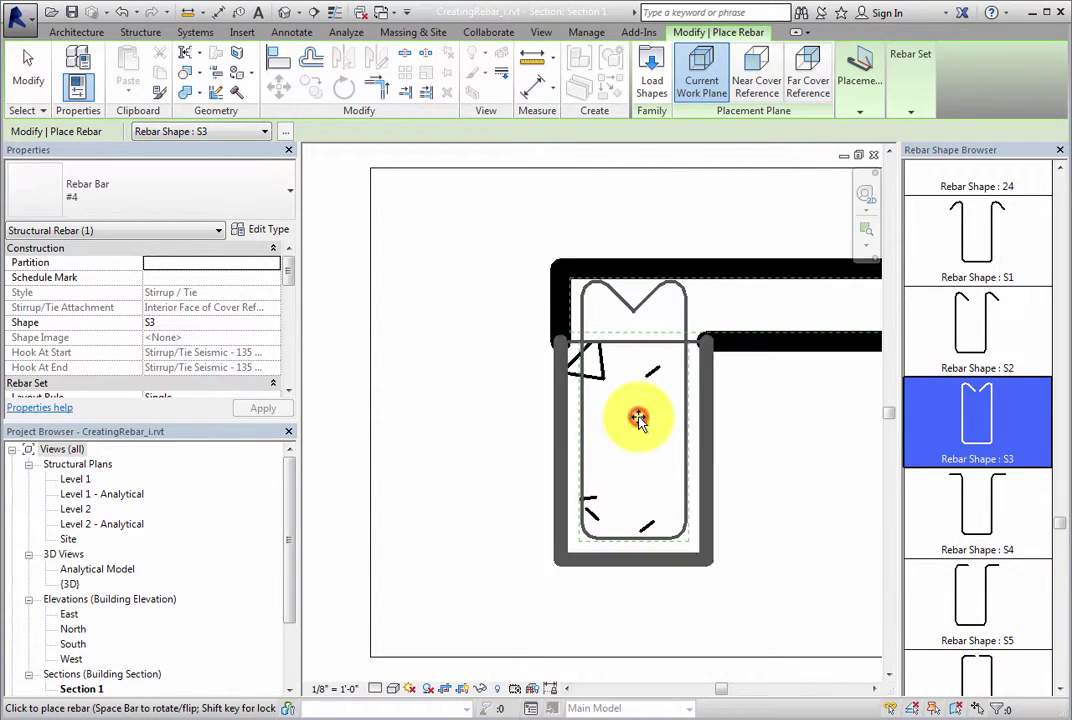
scroll(638, 420, "up", 3)
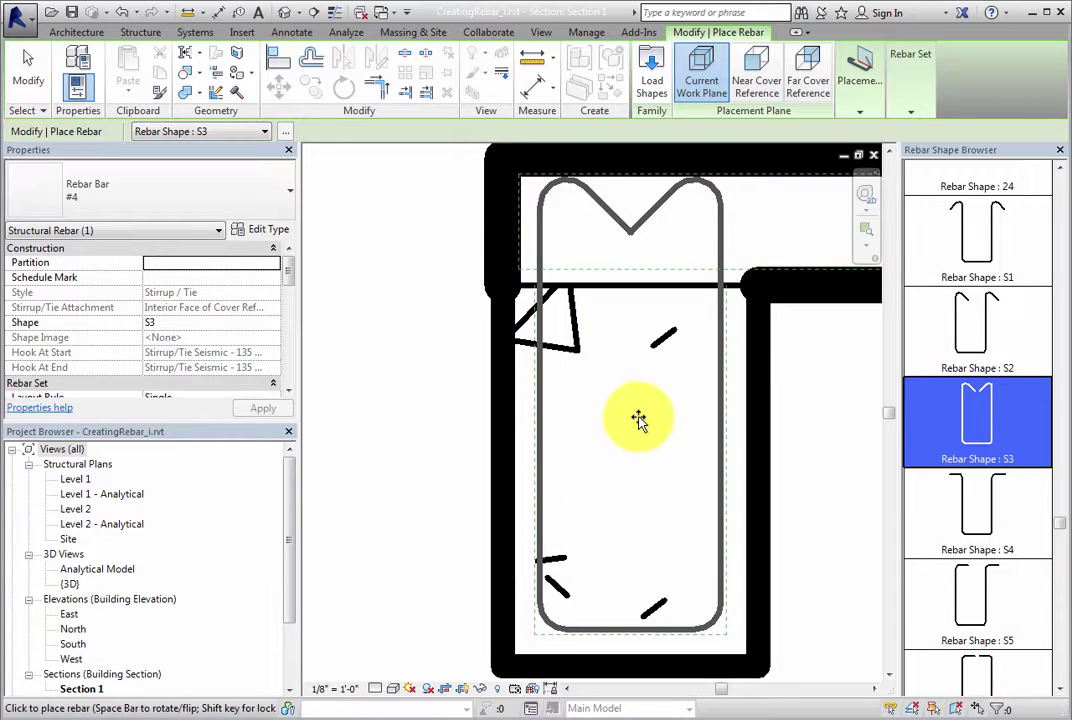
Place the S3 stirrup in the beam section, finish placement and select it.
left_click(638, 420)
left_click(40, 90)
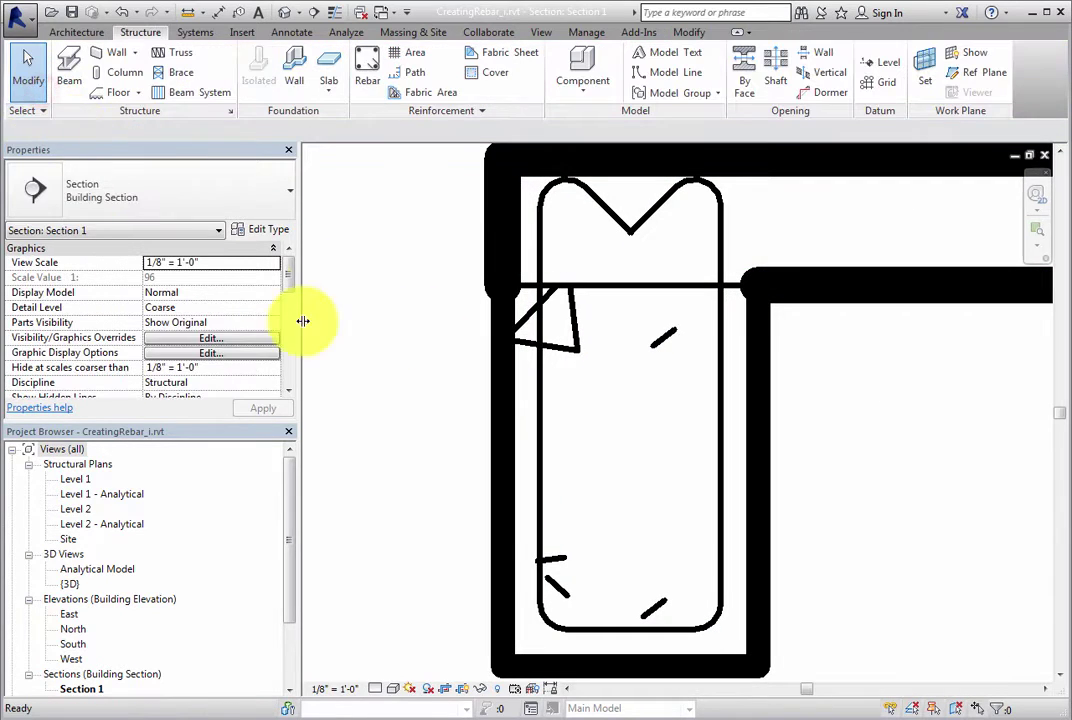
left_click(541, 408)
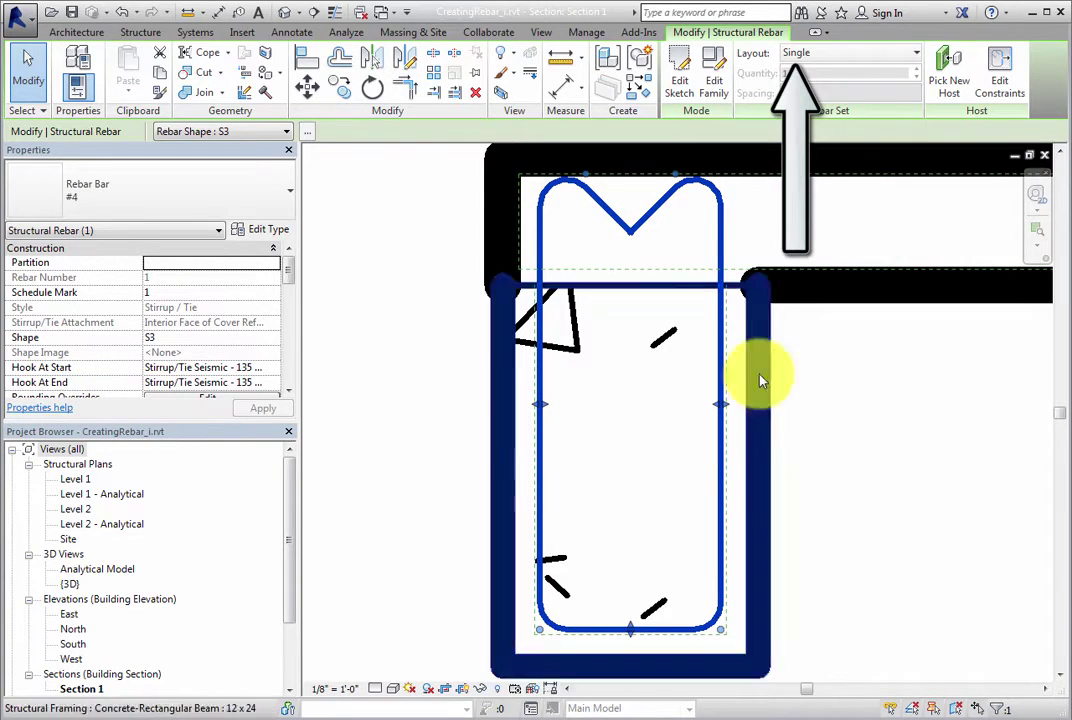
Lay the stirrup out as a Maximum Spacing set at 1' 0".
left_click(888, 56)
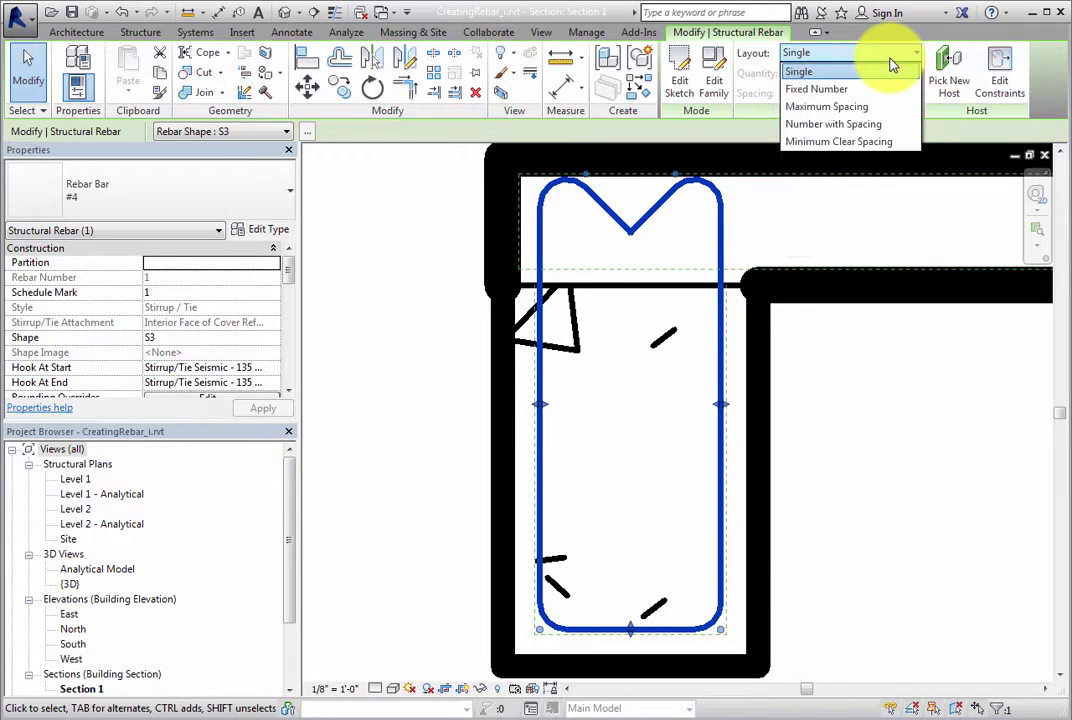
left_click(890, 105)
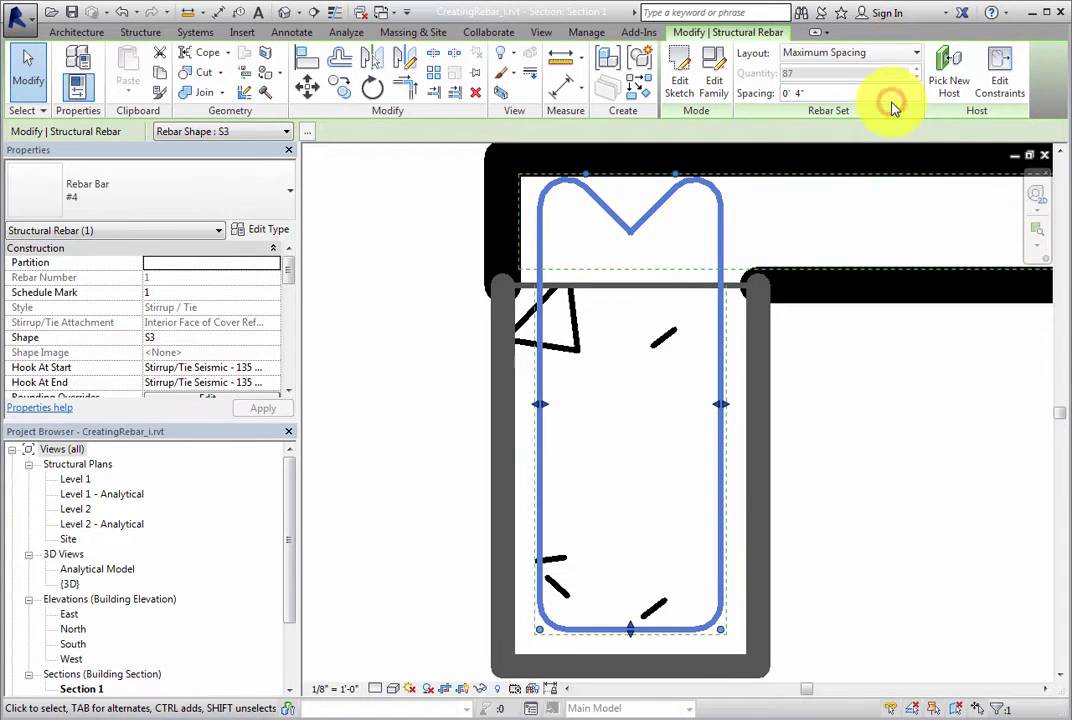
double_click(831, 94)
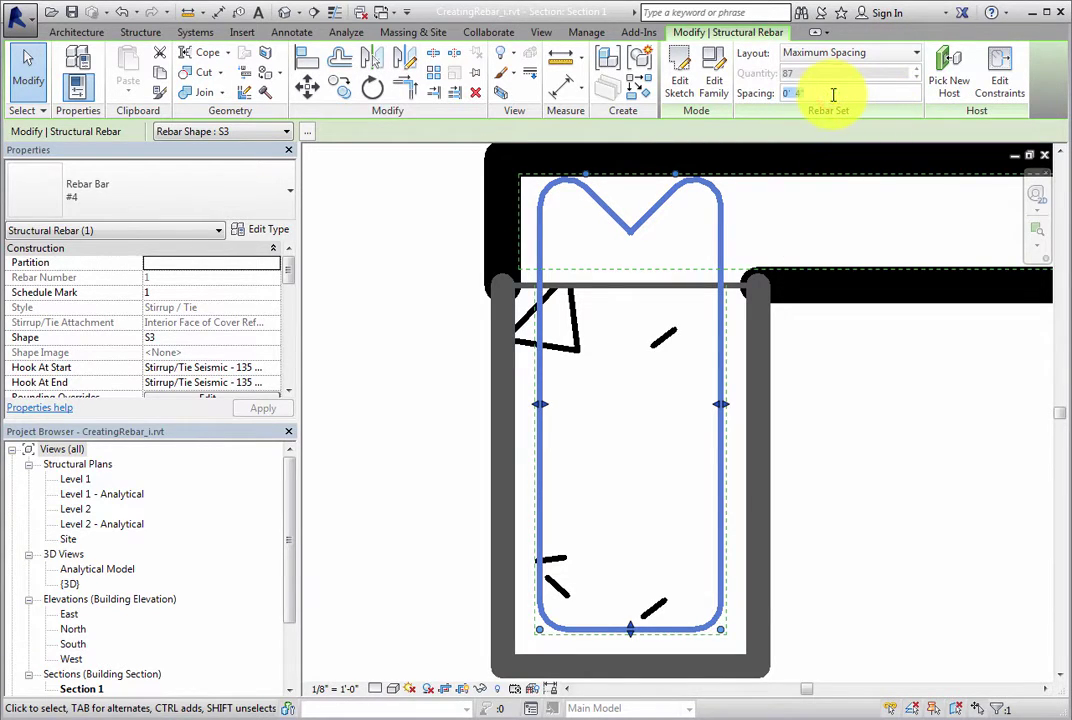
type("1'")
key("Return")
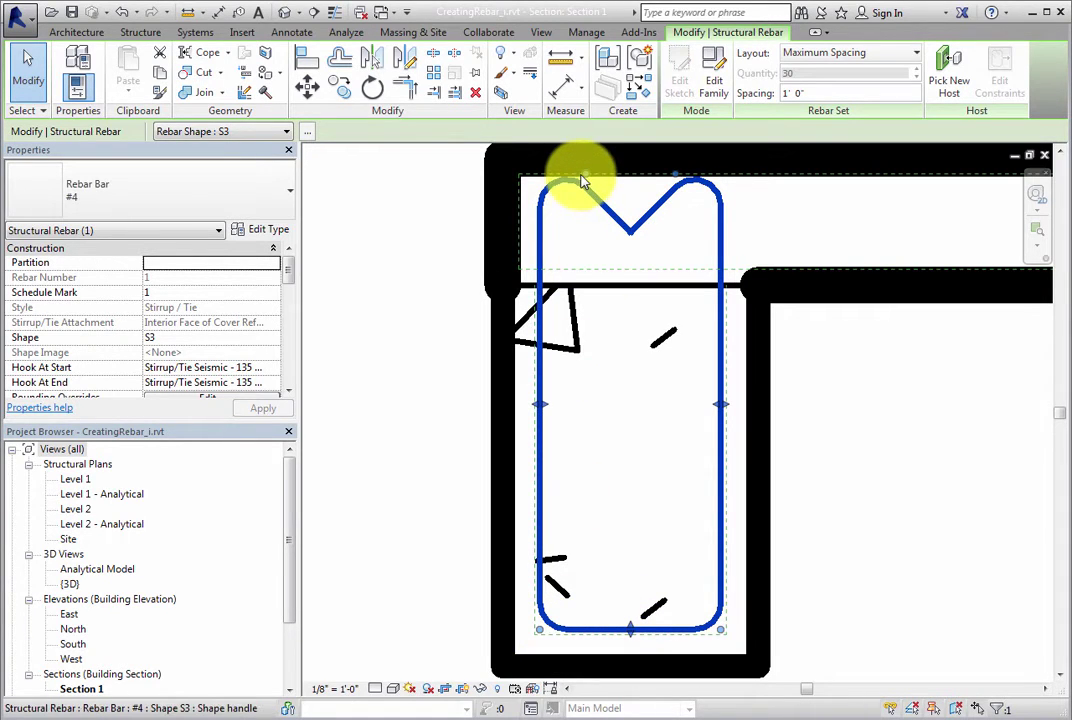
Raise the stirrup's bottom edge and pull its top V bend down using its shape handles.
left_click_drag(629, 629, 621, 557)
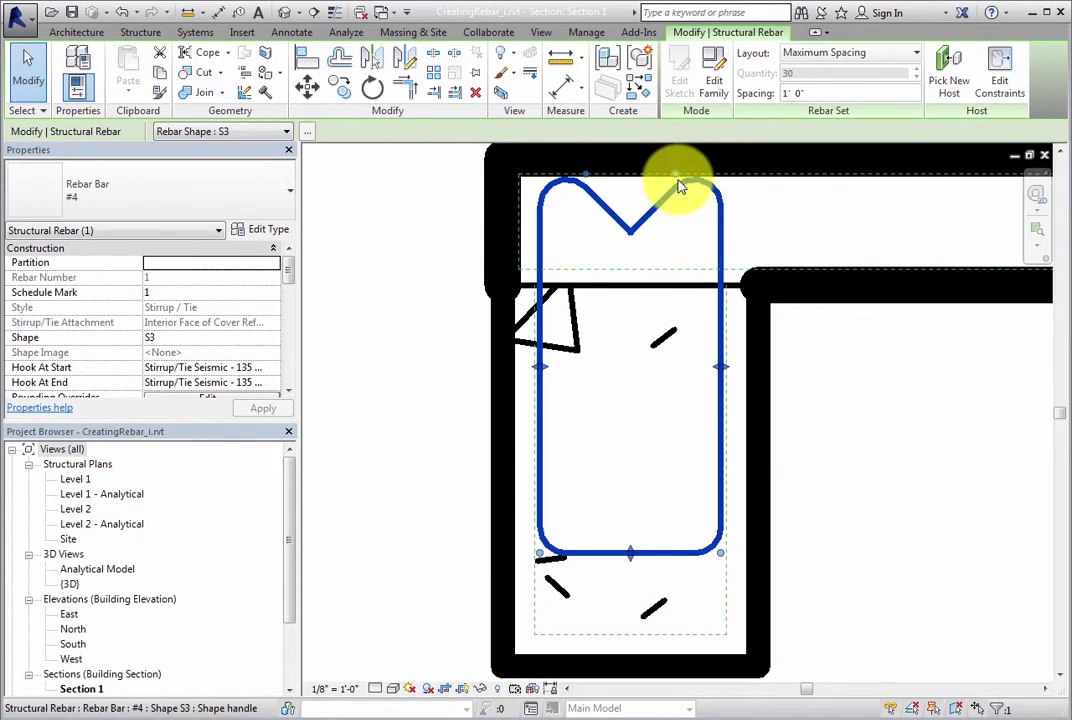
left_click_drag(677, 180, 674, 202)
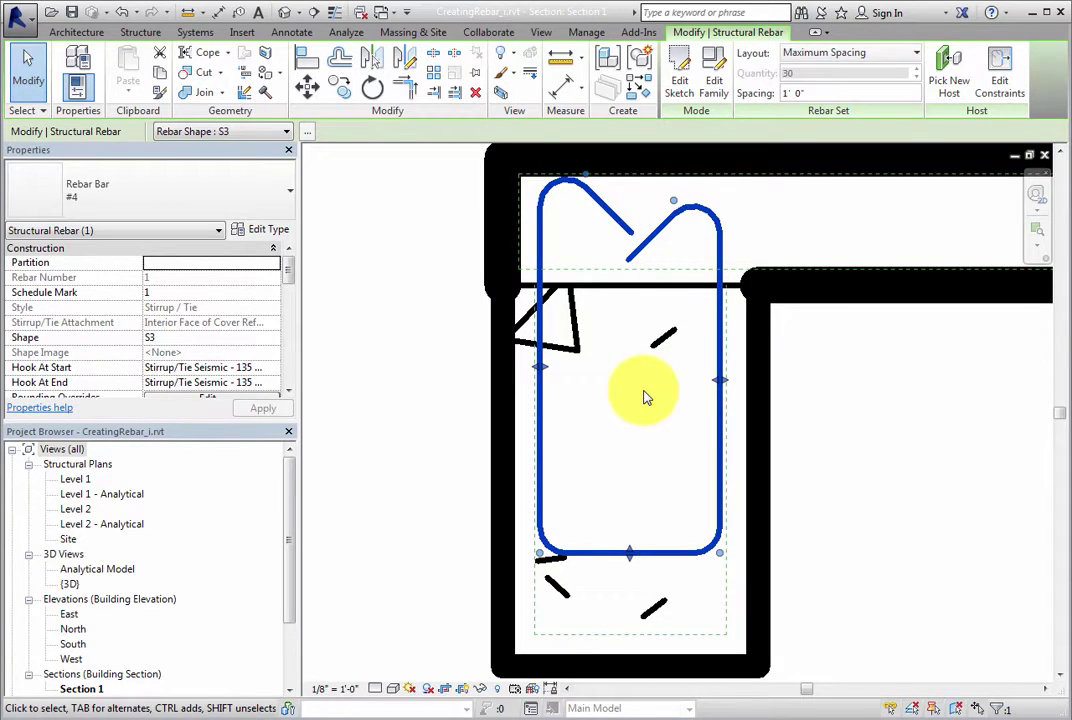
Open Edit Constraints for the selected stirrup from the Host panel.
left_click(999, 106)
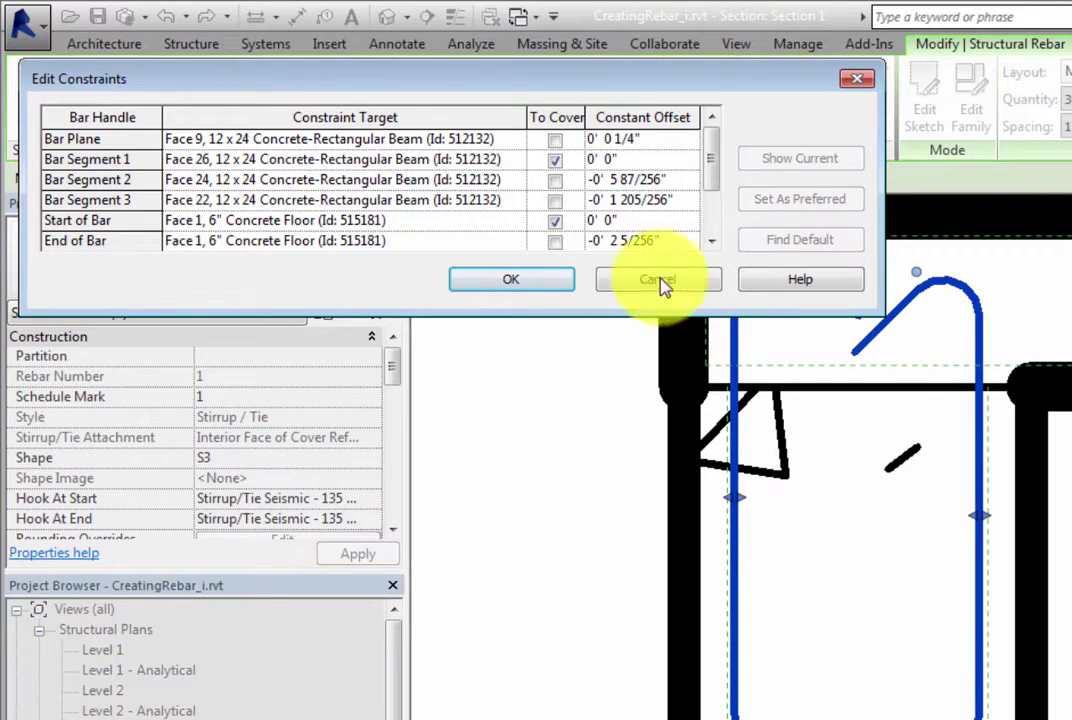
mouse_move(714, 190)
left_mouse_down()
mouse_move(703, 228)
mouse_move(712, 177)
left_mouse_up()
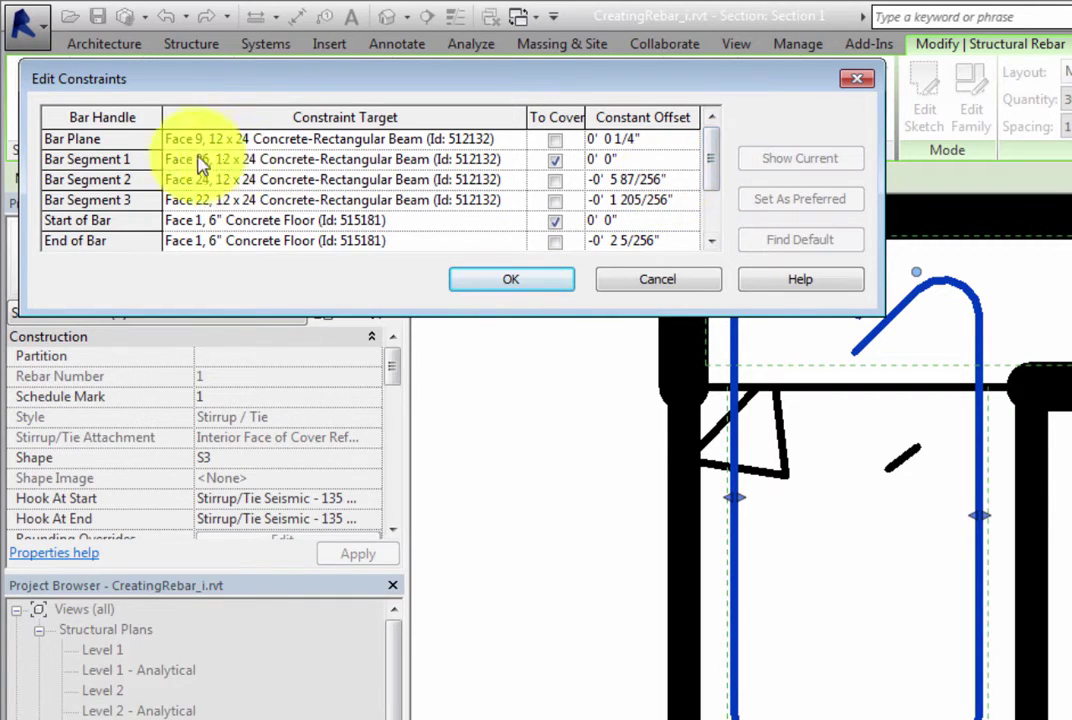
Inspect the Bar Plane, Bar Segment 1-3 and Start of Bar constraints, ending on Bar Segment 2 at Face 24.
left_click(139, 139)
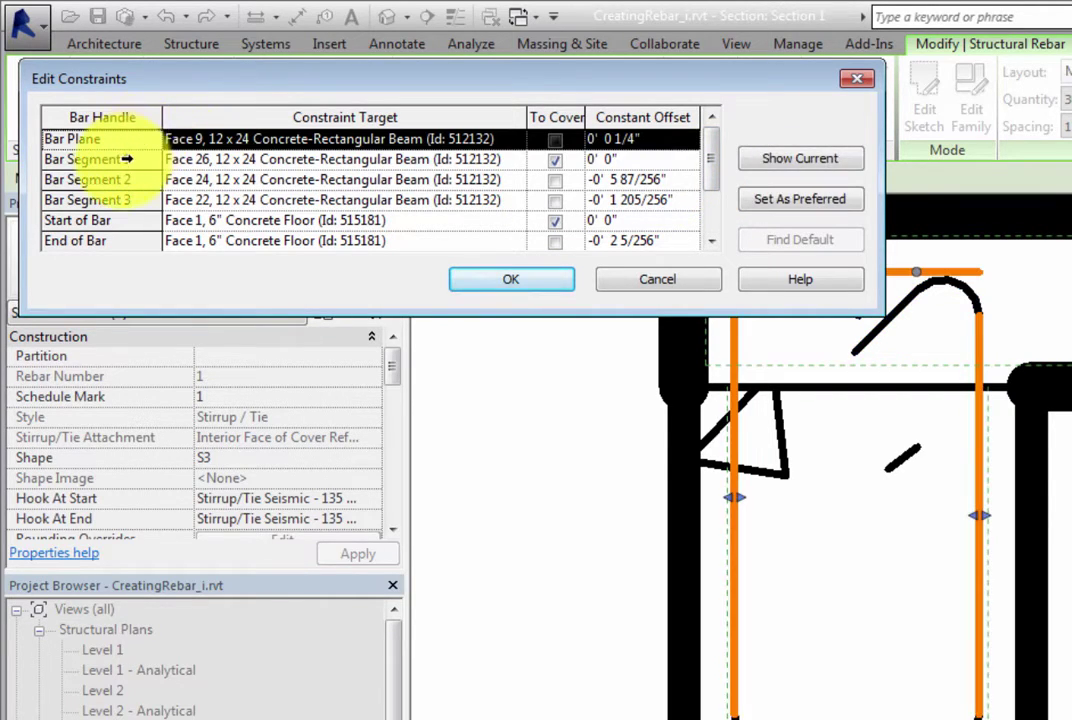
left_click(122, 159)
left_click(124, 179)
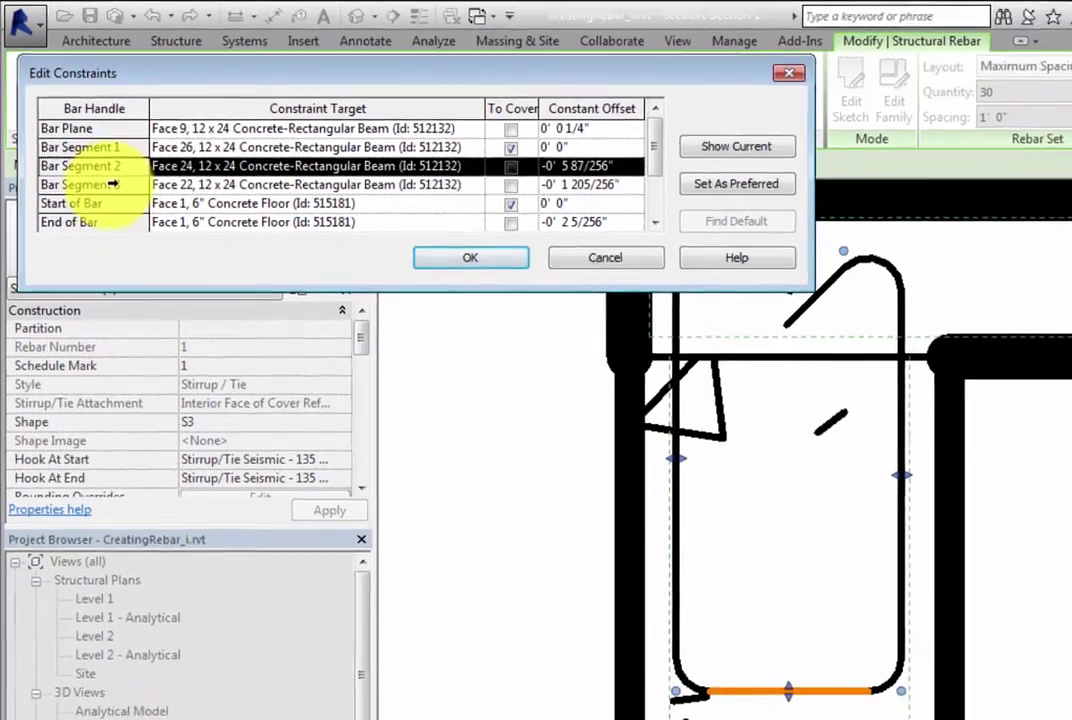
left_click(113, 184)
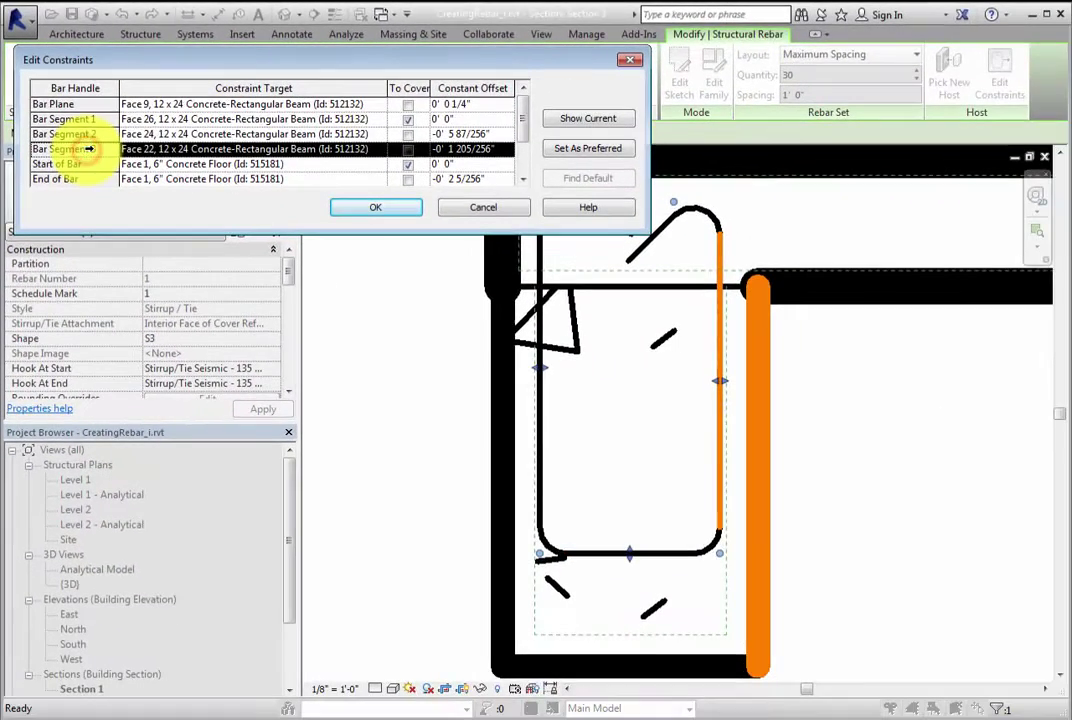
left_click(110, 205)
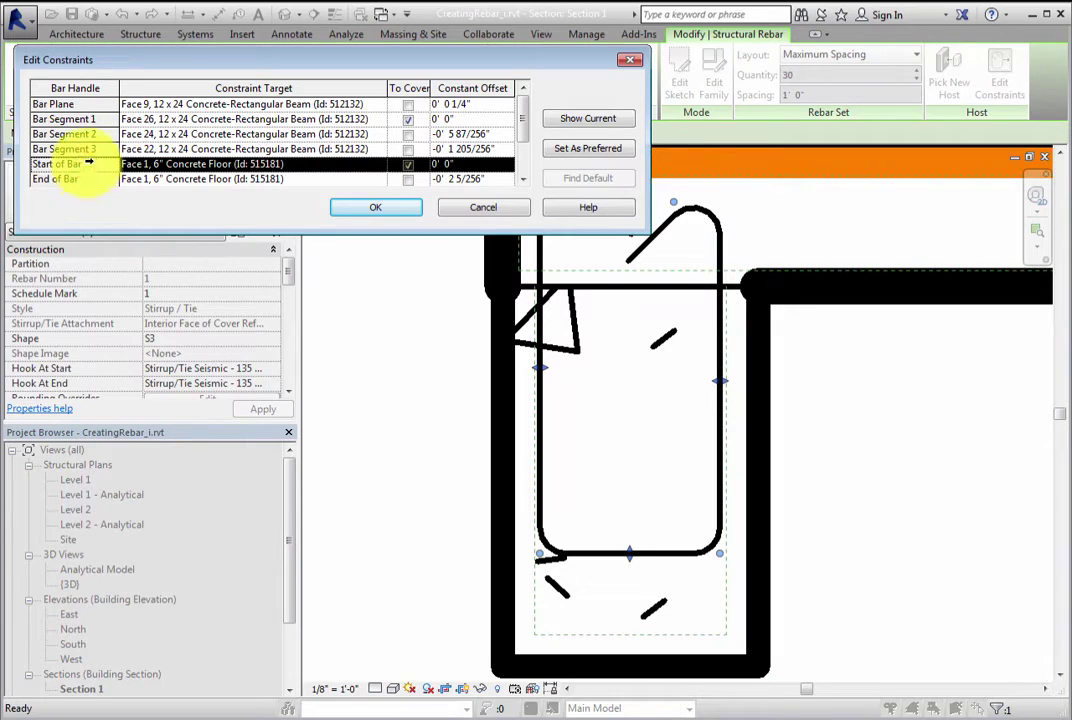
left_click(86, 135)
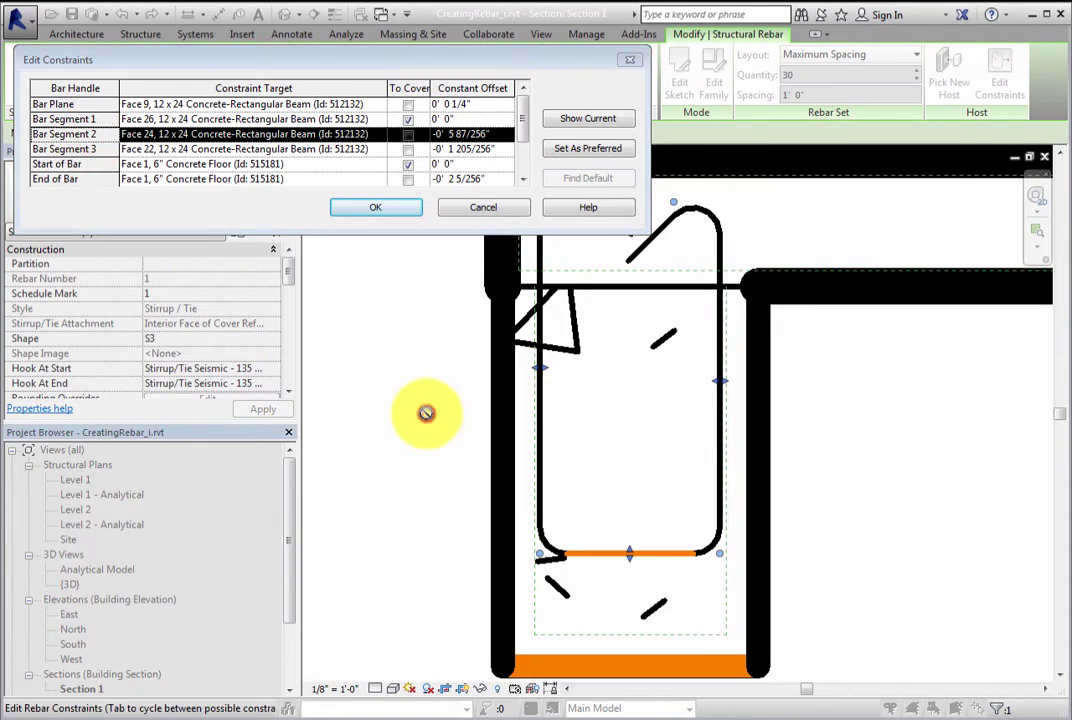
scroll(426, 412, "down", 2)
scroll(426, 412, "up", 1)
middle_click_drag(426, 412, 471, 445)
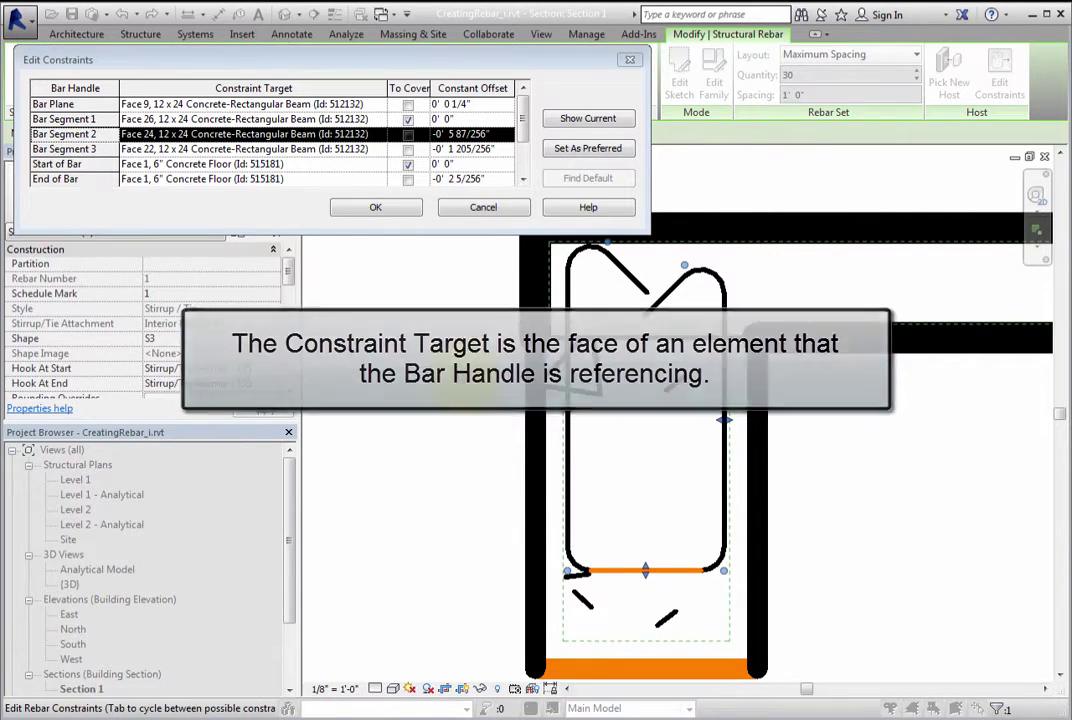
Review Bar Segment 2's alternative target faces, keeping Face 24 and leaving it off the cover.
left_click(355, 134)
left_click(379, 134)
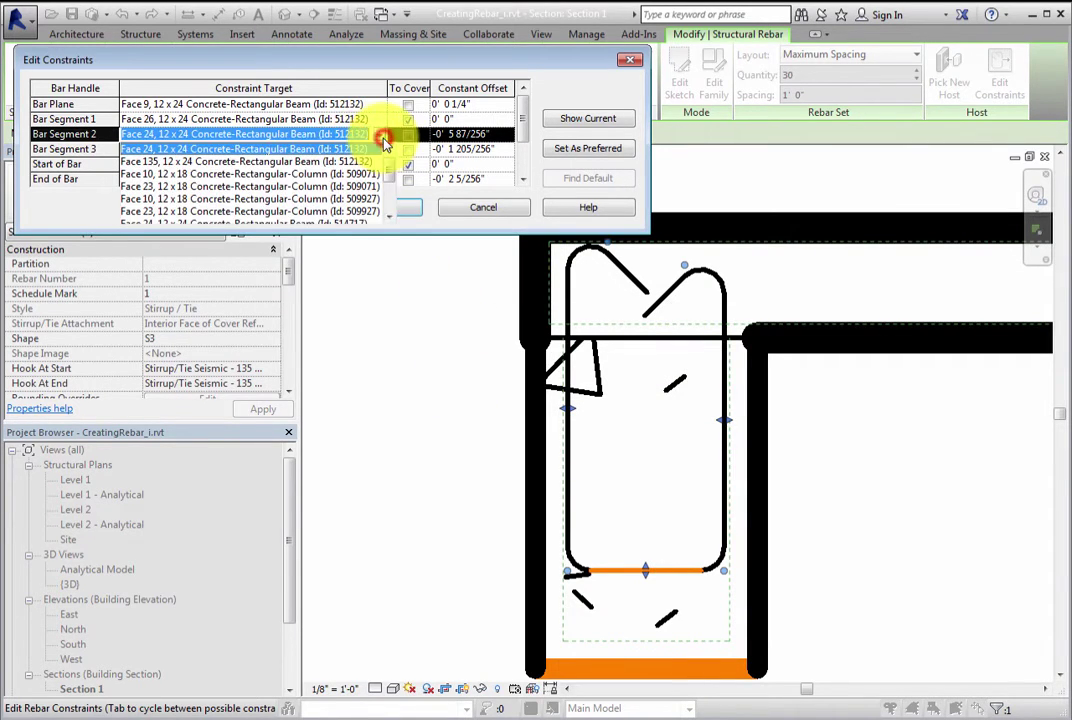
scroll(390, 170, "down", 2)
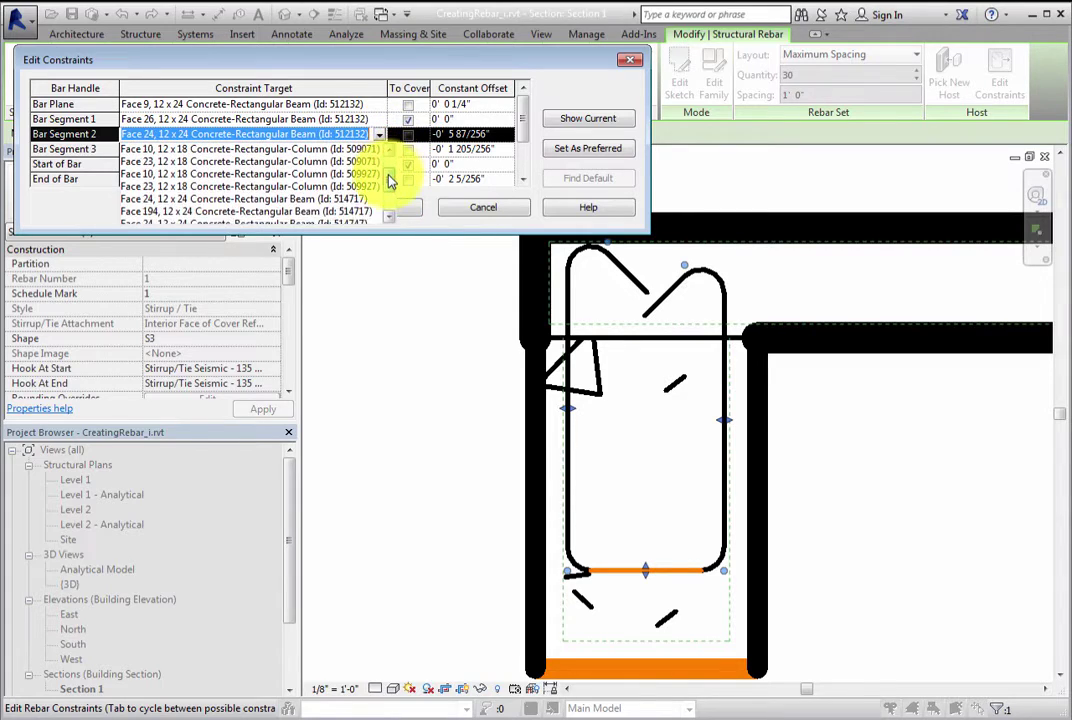
scroll(392, 180, "up", 2)
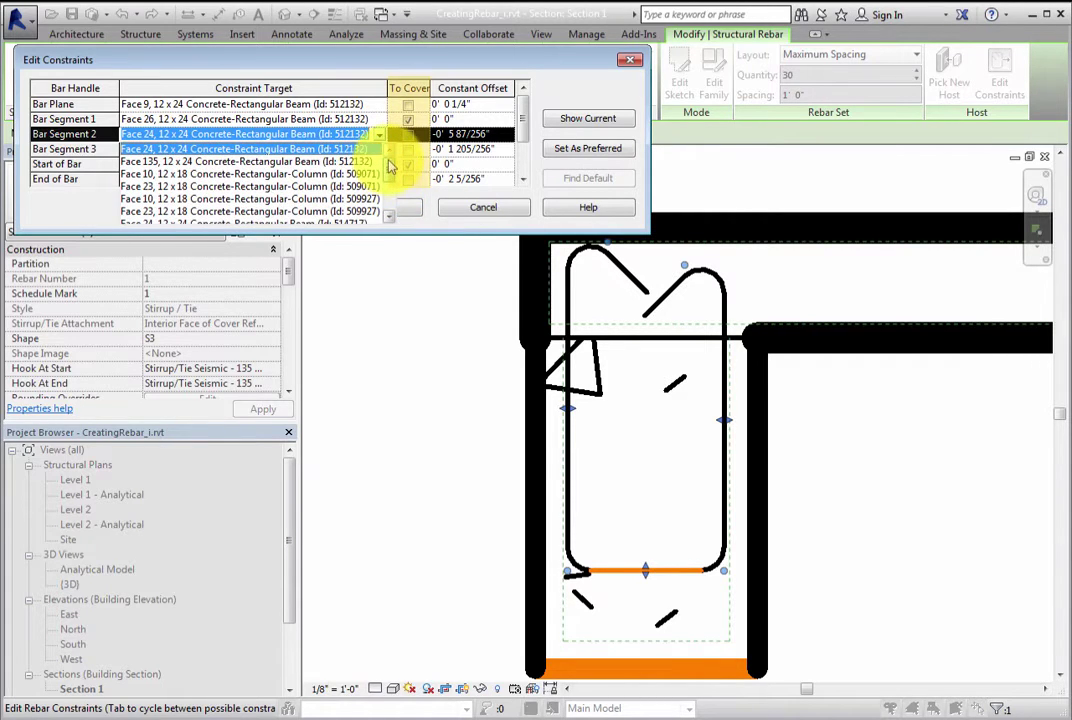
left_click(379, 134)
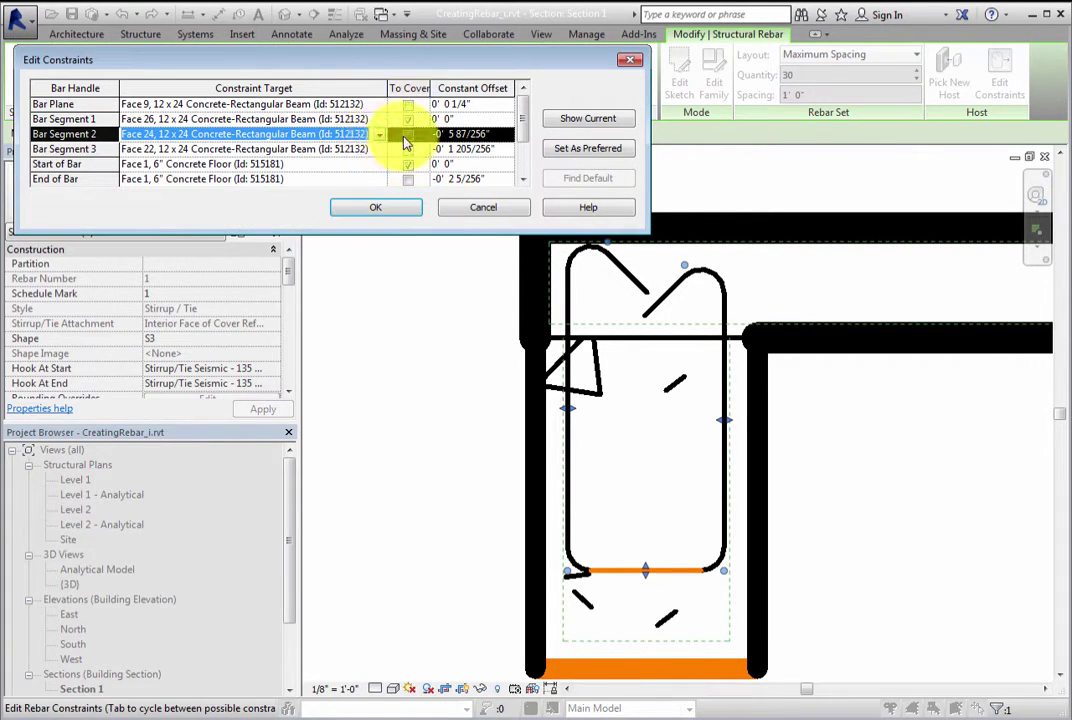
left_click(408, 136)
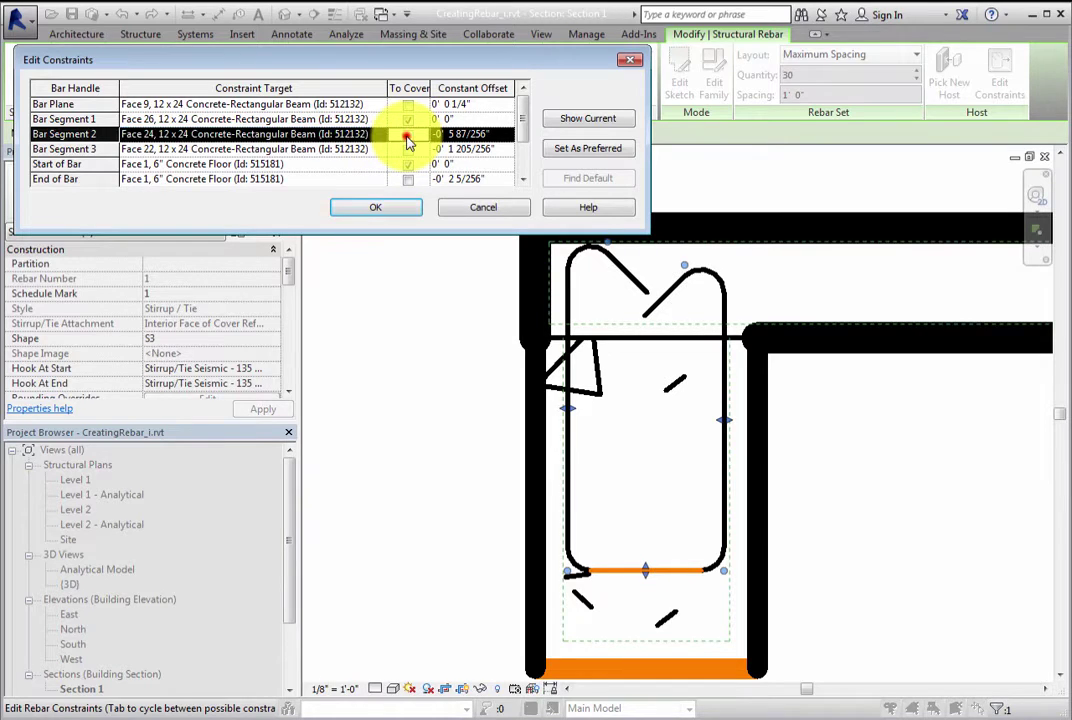
left_click(408, 136)
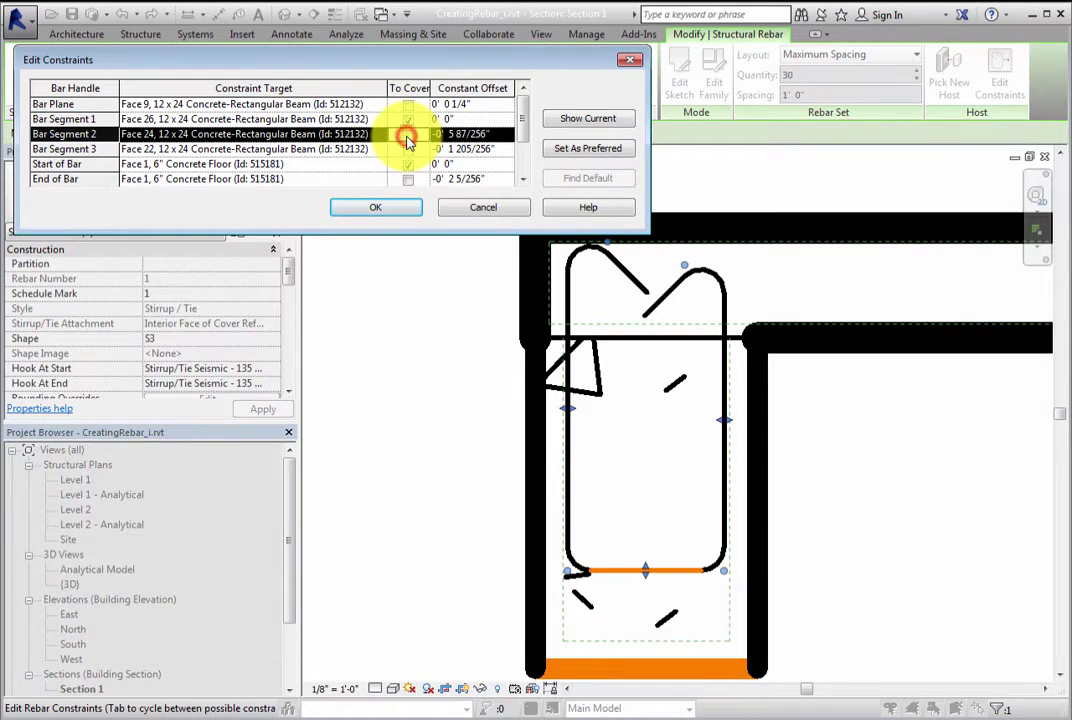
Change Bar Segment 2's offset to -0' 3", set it as preferred, then apply Find Default.
left_click(500, 137)
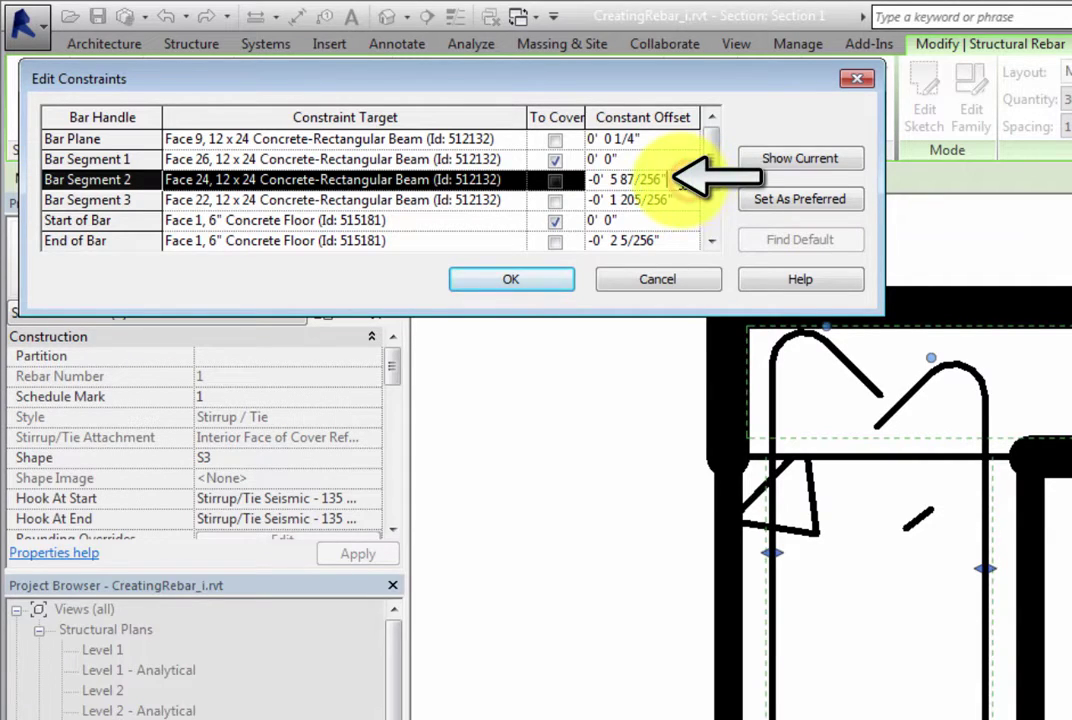
left_click_drag(591, 186, 677, 174)
type("-0 3")
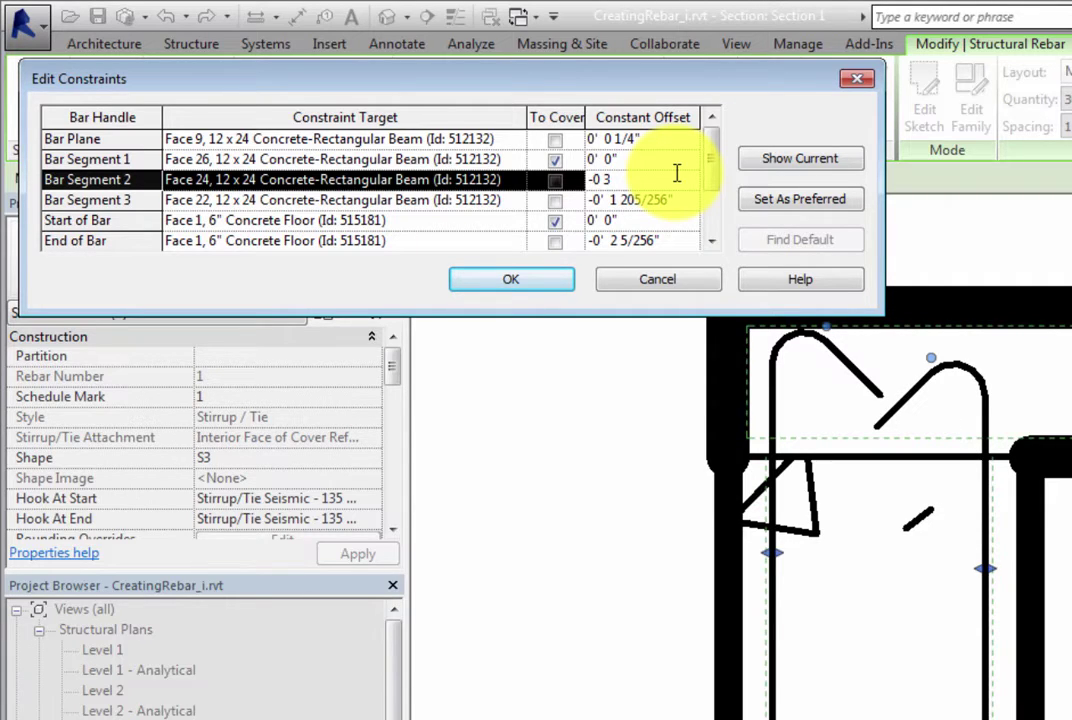
left_click(790, 205)
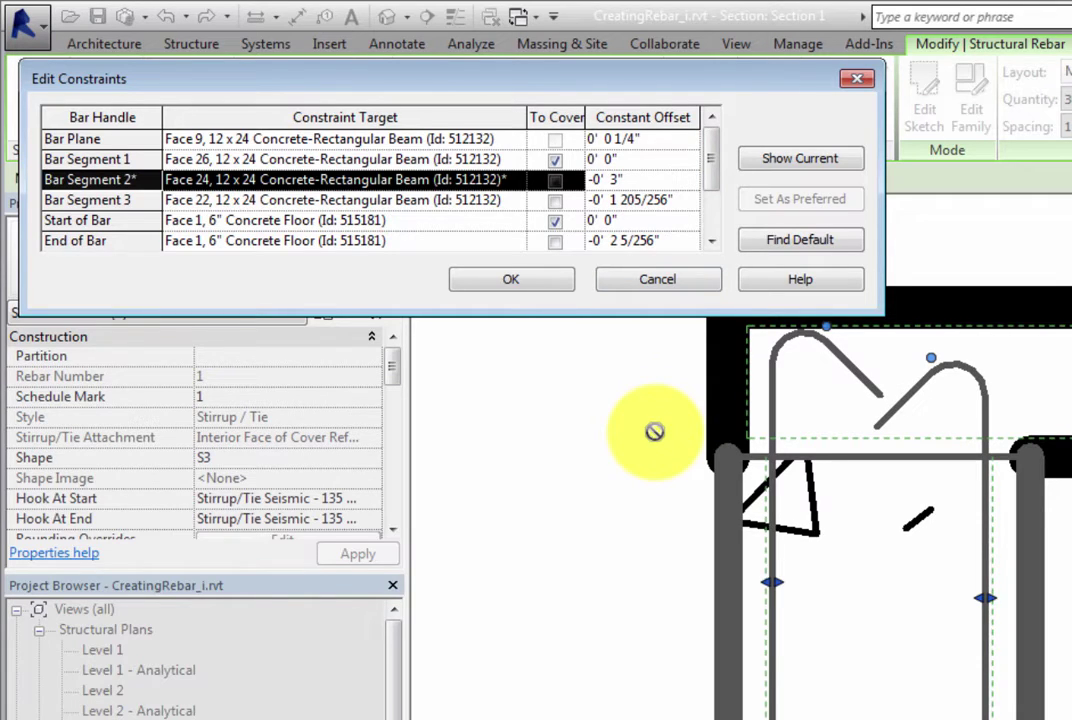
left_click(654, 431)
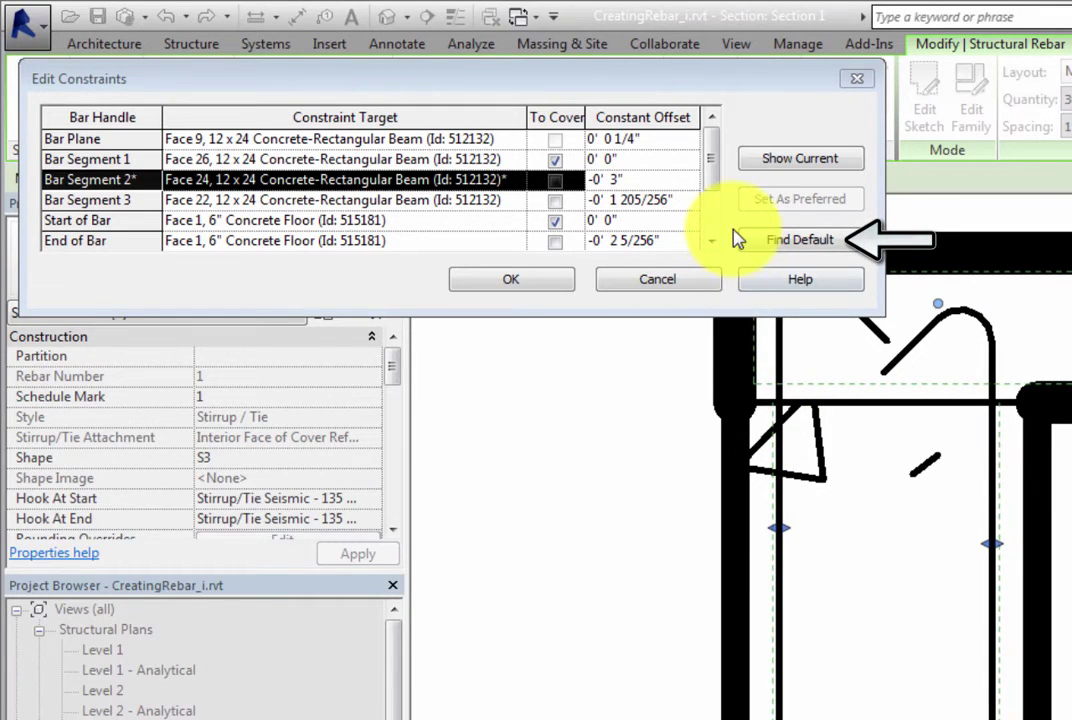
left_click(778, 243)
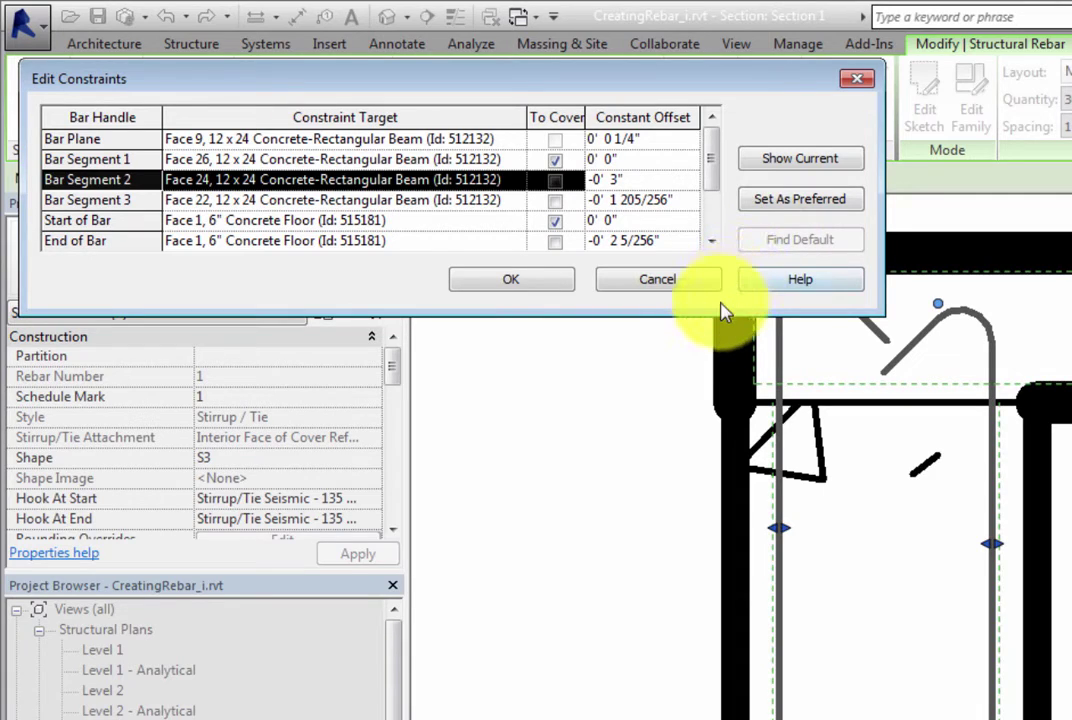
left_click(658, 190)
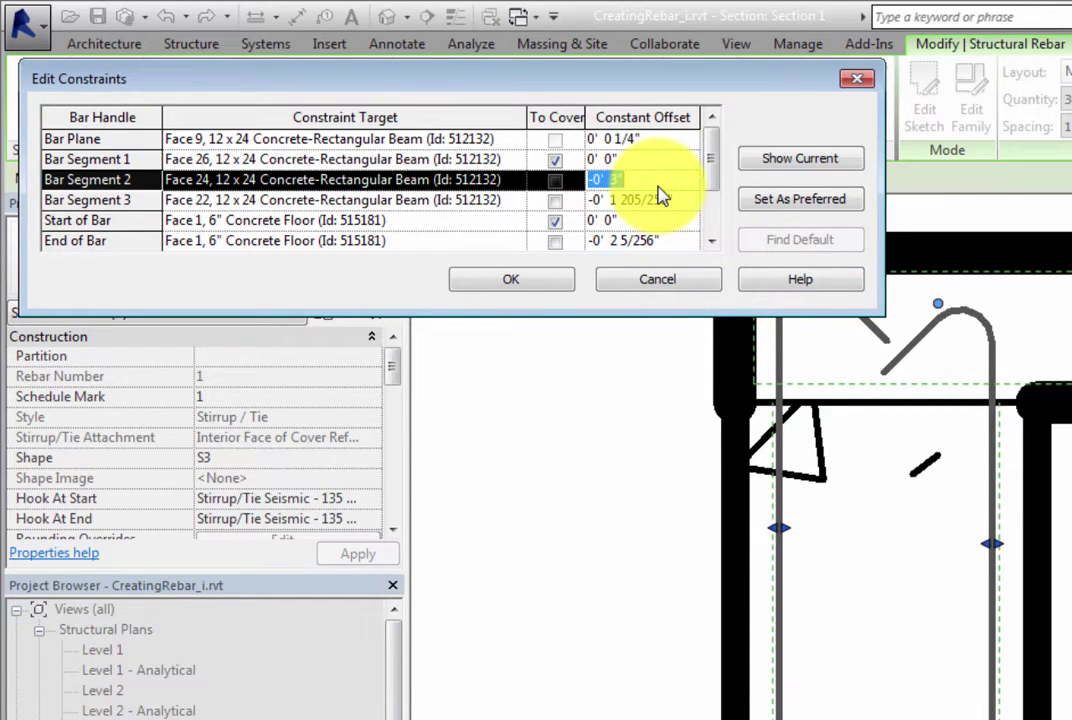
left_click(792, 163)
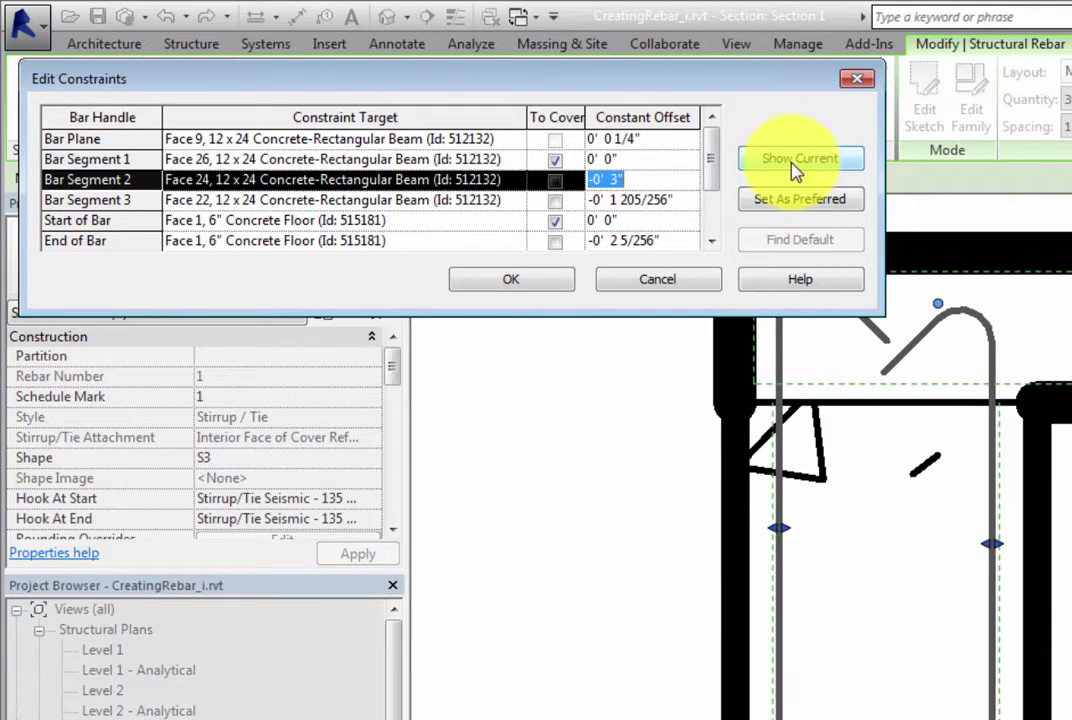
left_click(556, 183)
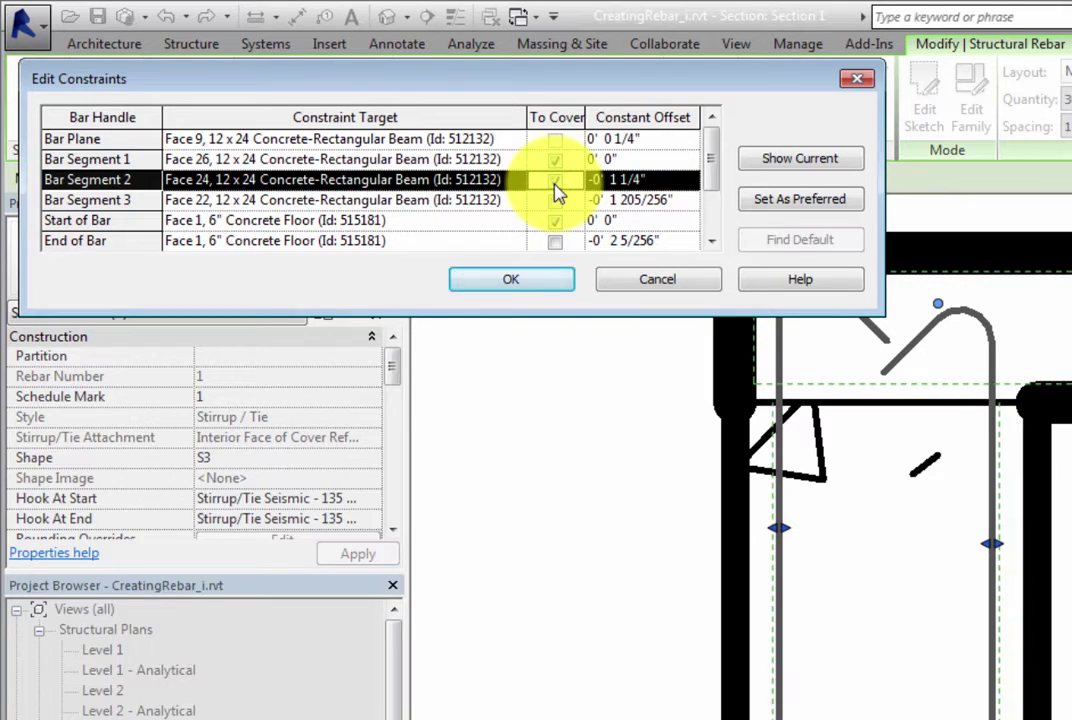
left_click(766, 207)
left_click(800, 165)
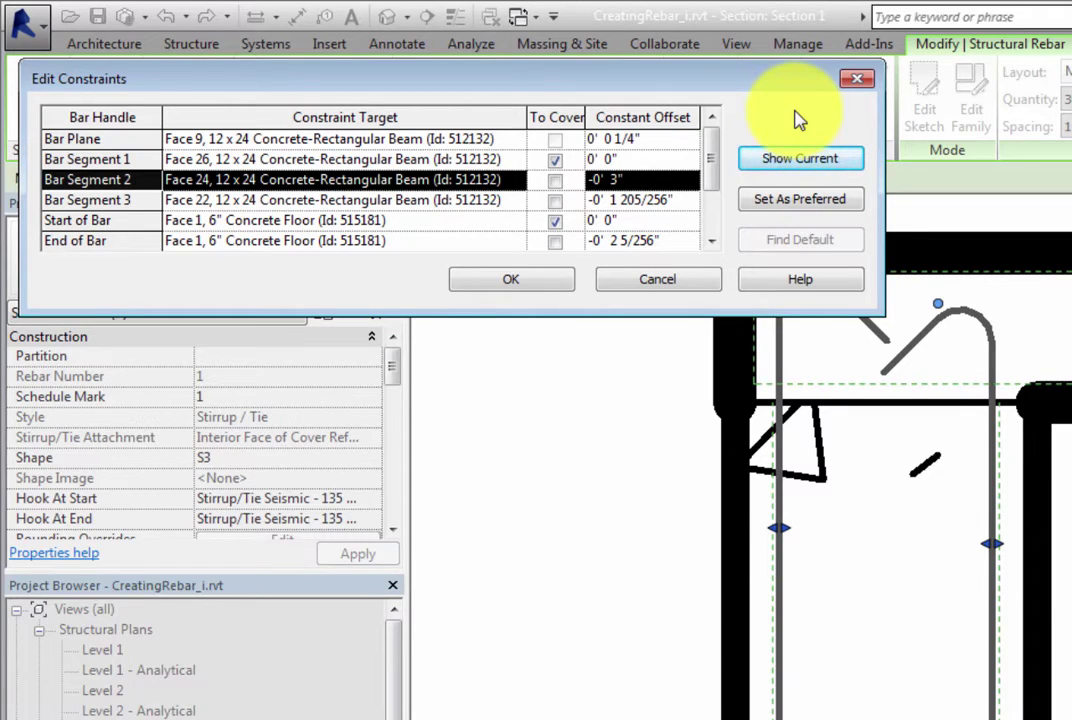
Review the Bar Plane, Start, End and Out of Plane Extent constraints (Face 14, 0' 0 1/4").
left_click(713, 150)
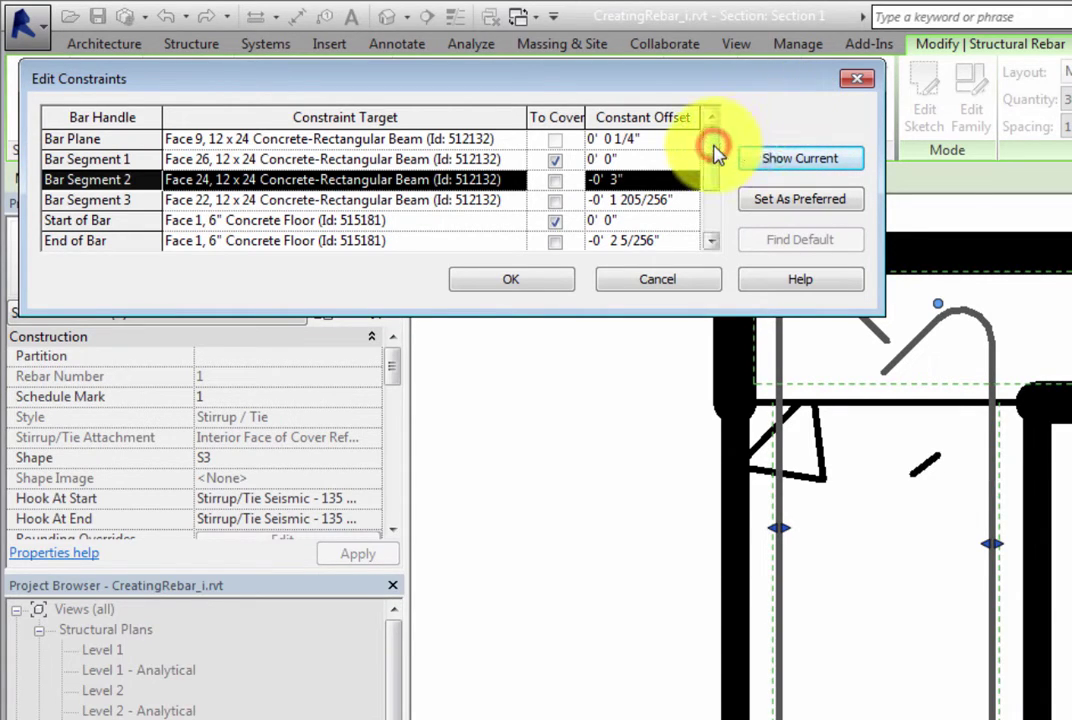
mouse_move(713, 150)
left_mouse_down()
mouse_move(712, 174)
mouse_move(713, 140)
left_mouse_up()
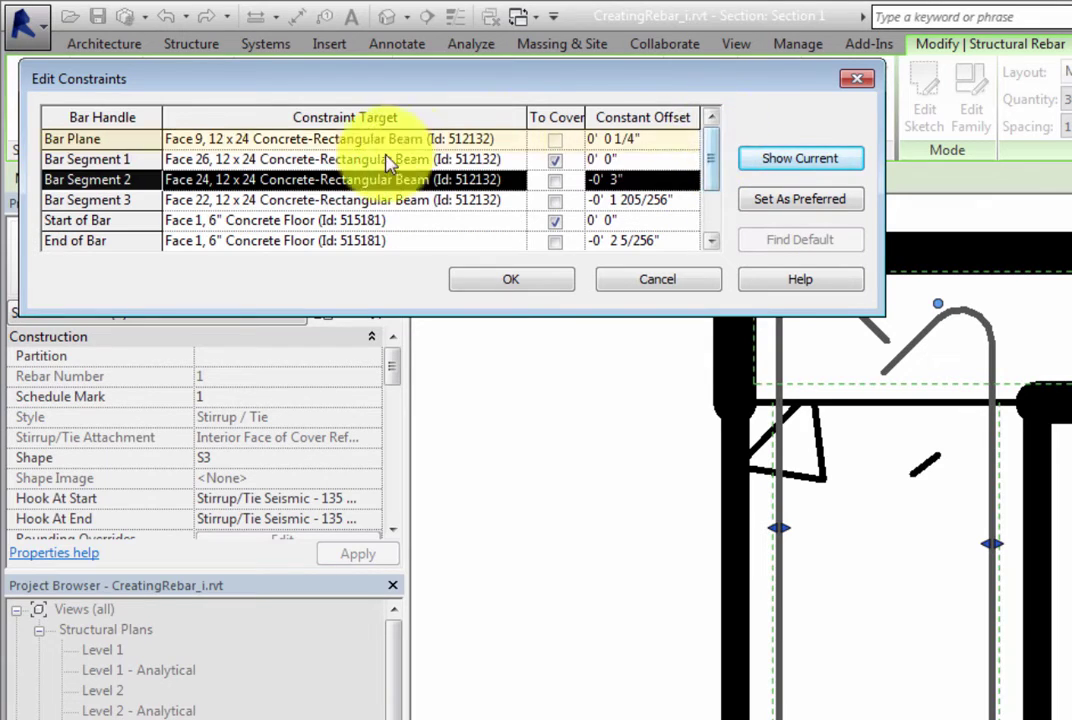
left_click(136, 139)
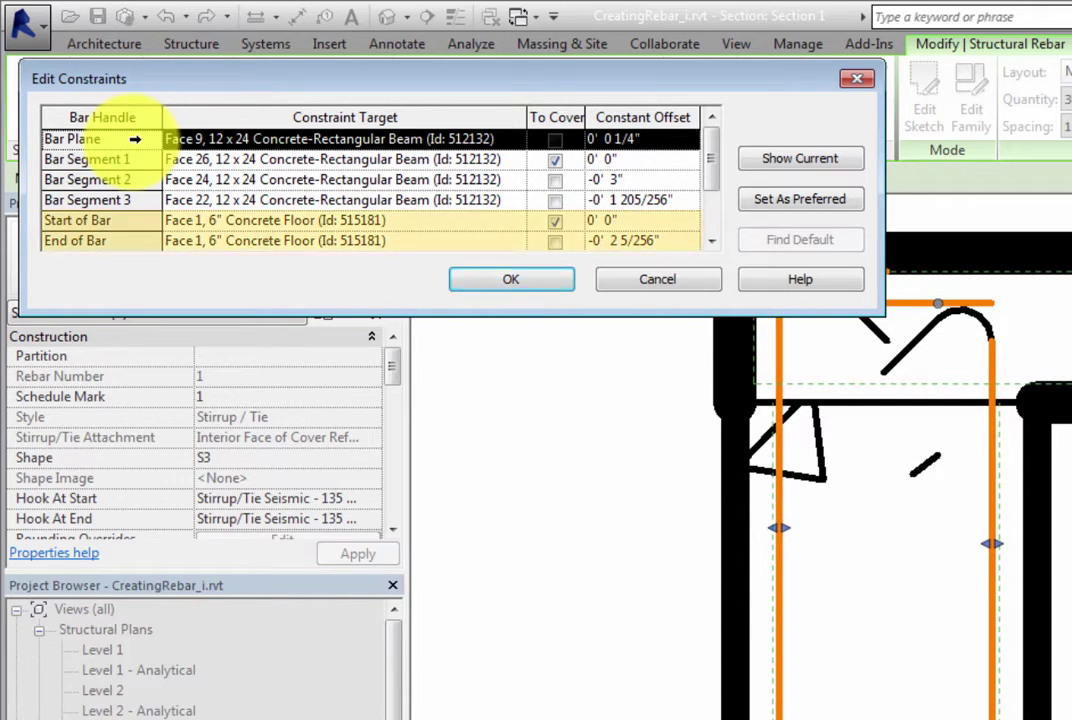
left_click(120, 220)
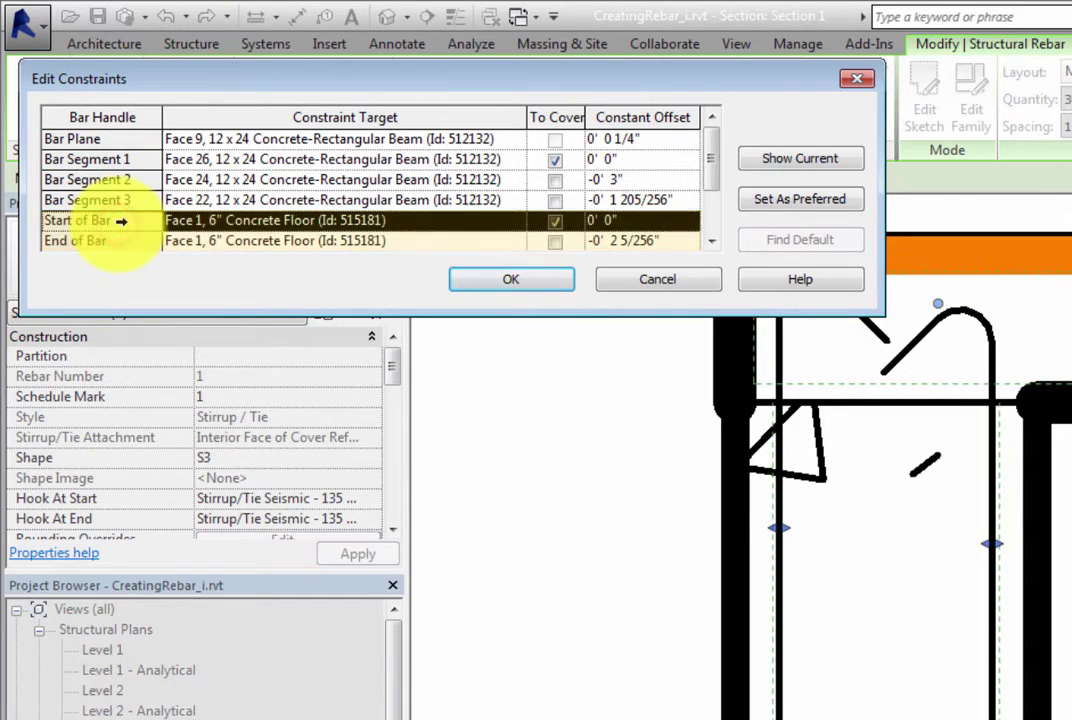
left_click(120, 241)
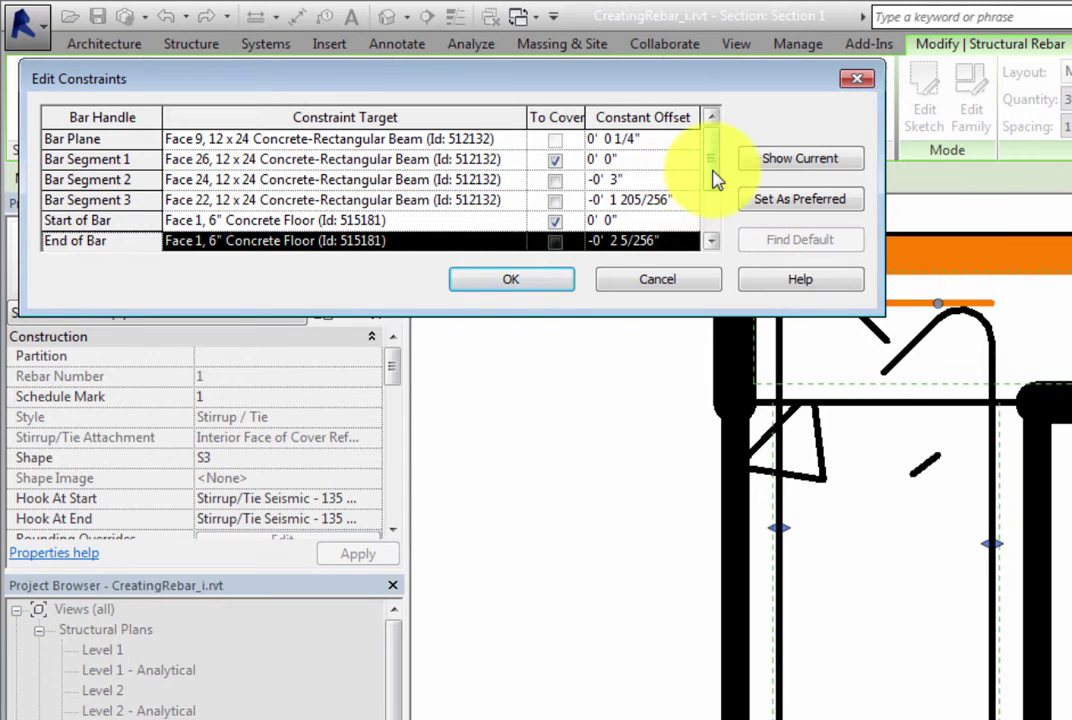
left_click_drag(713, 150, 717, 208)
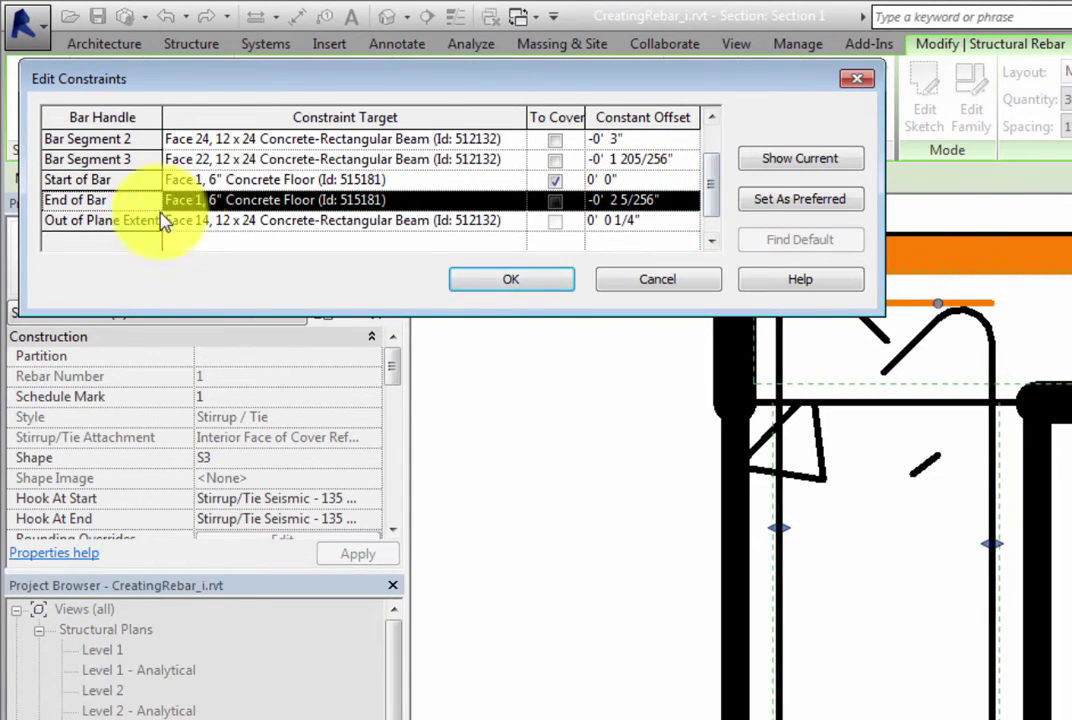
left_click(123, 219)
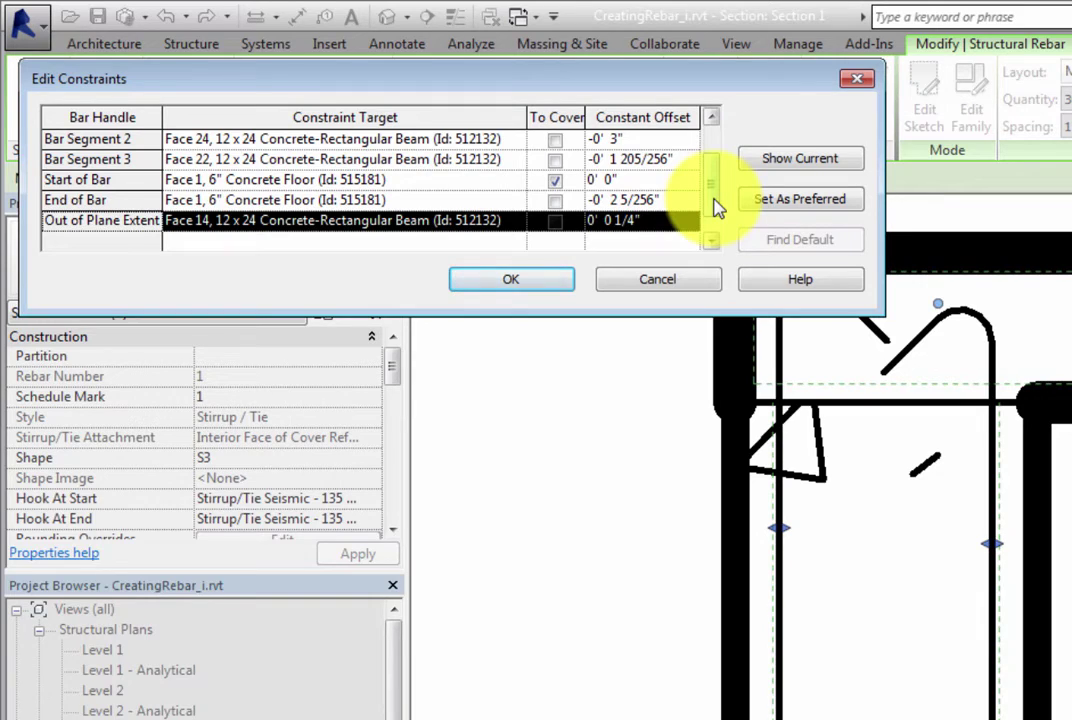
Set the Bar Plane (Face 9) and Out of Plane Extent (Face 14) offsets to -0' 1", each preferred.
left_click_drag(711, 191, 711, 172)
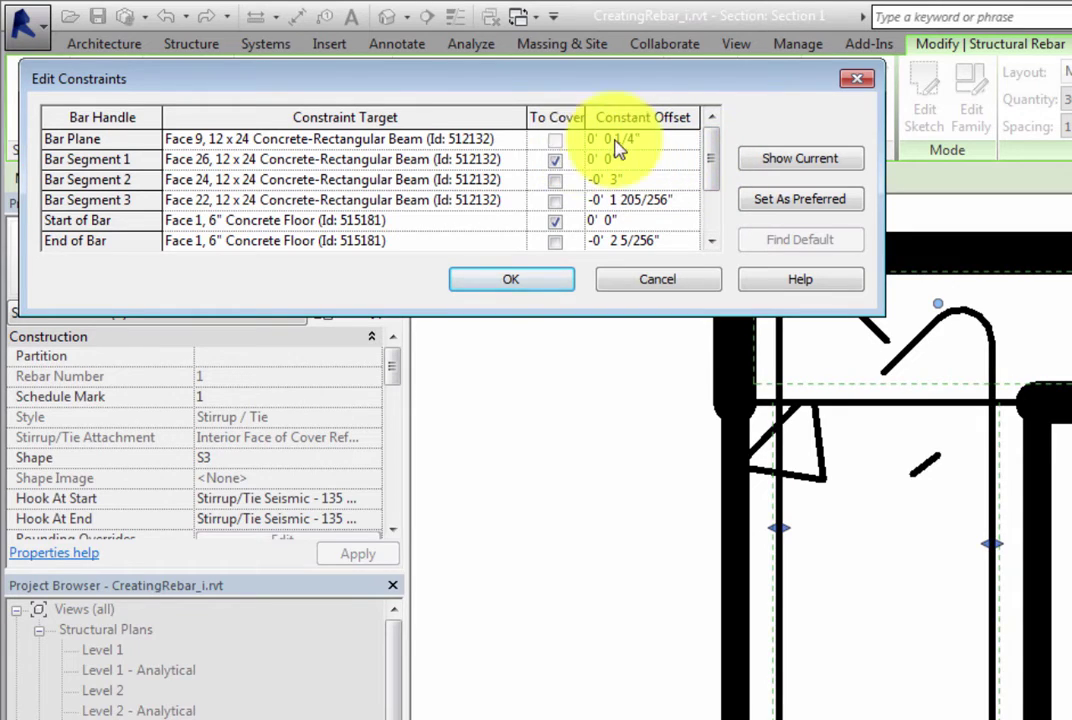
left_click(657, 139)
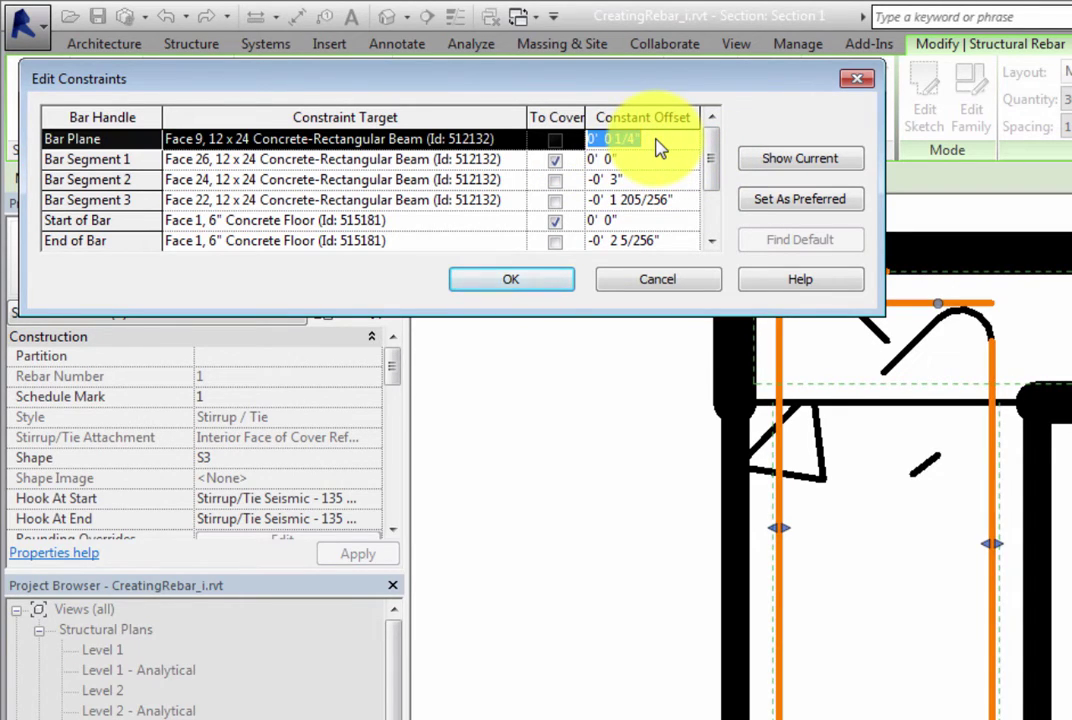
type("-0 1")
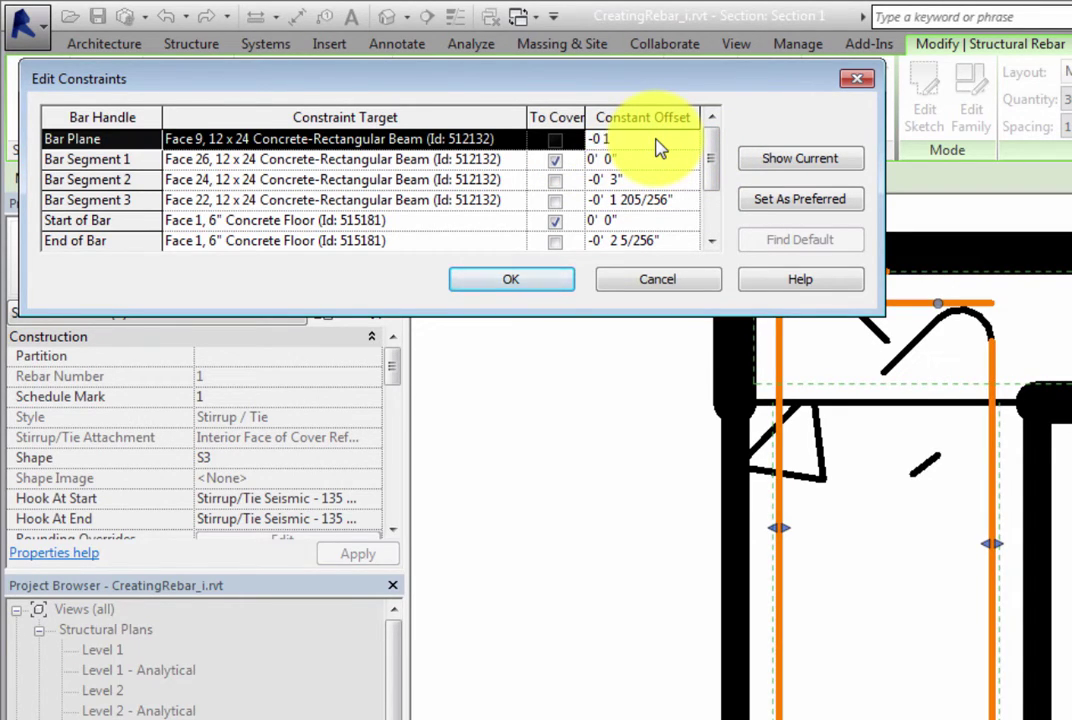
left_click(773, 198)
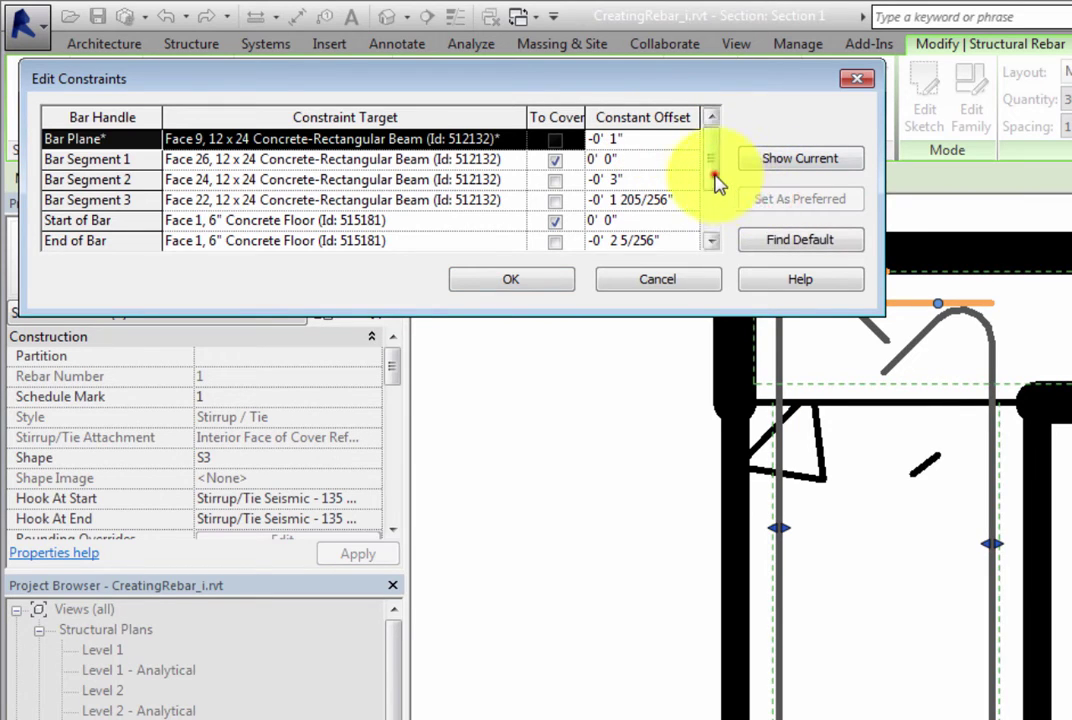
left_click(716, 183)
left_click(670, 220)
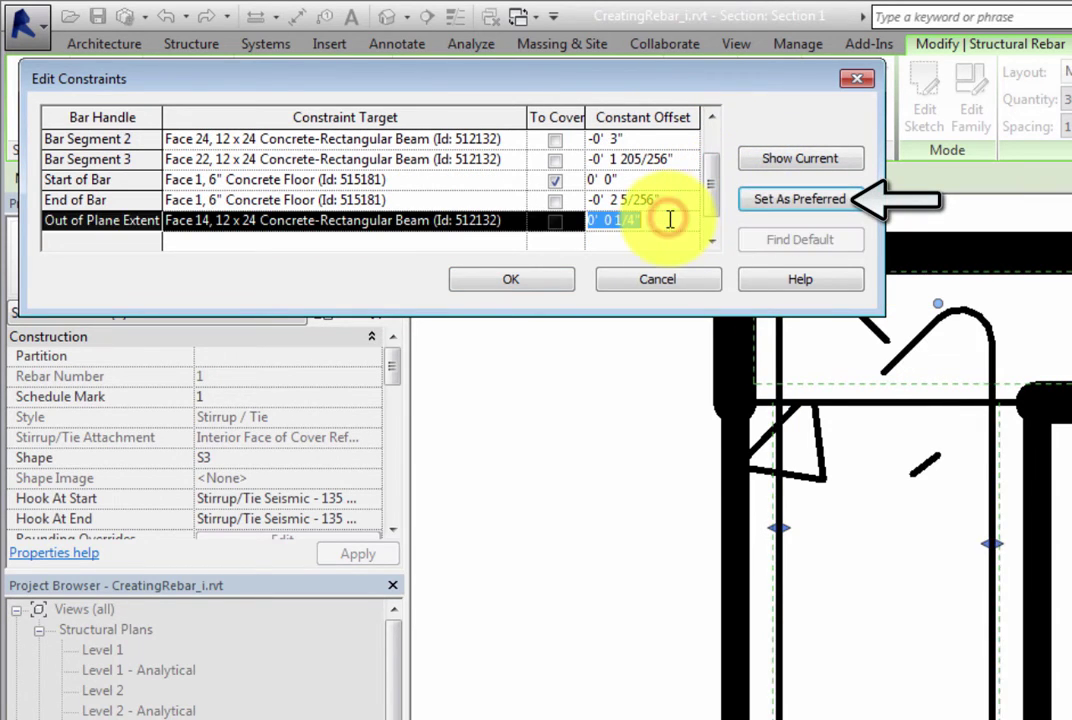
type("-0 1")
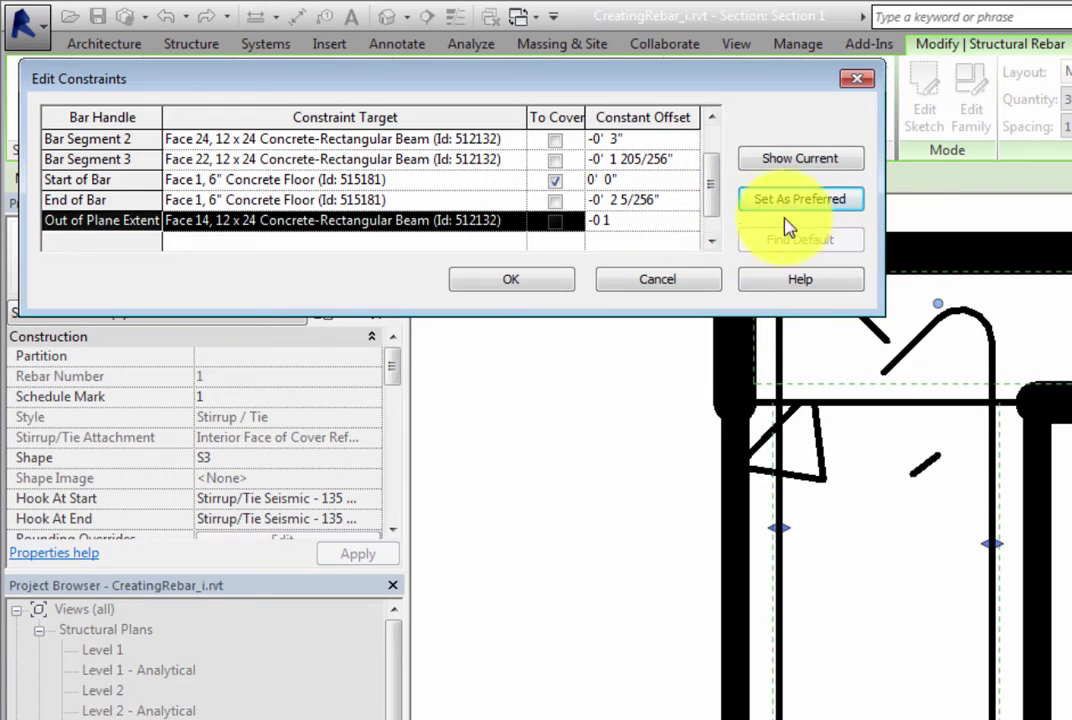
left_click(795, 200)
scroll(714, 195, "up", 3)
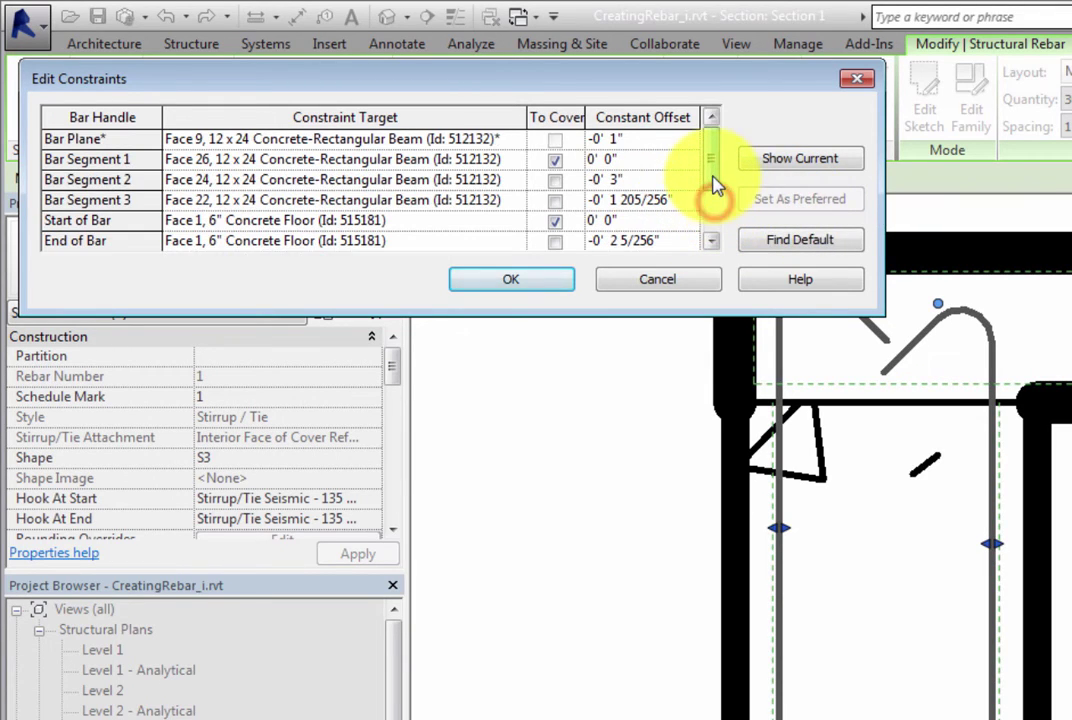
scroll(712, 180, "down", 1)
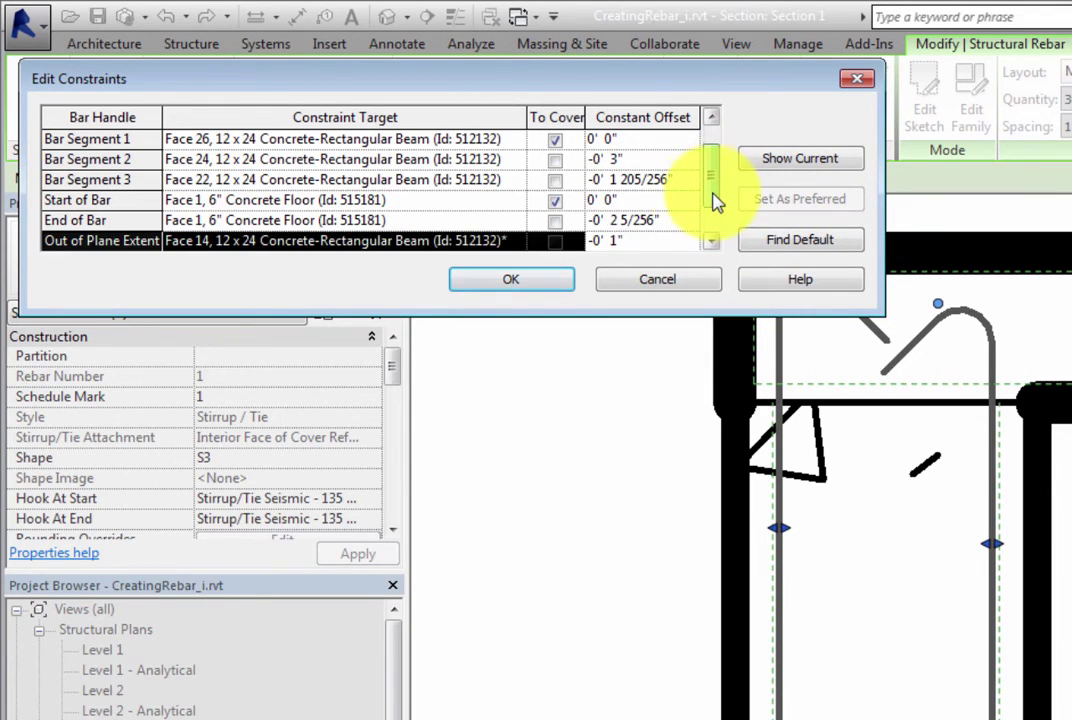
Constrain Start of Bar to floor Face 0 with a preferred 0' 3" offset.
left_click(455, 201)
left_click(515, 201)
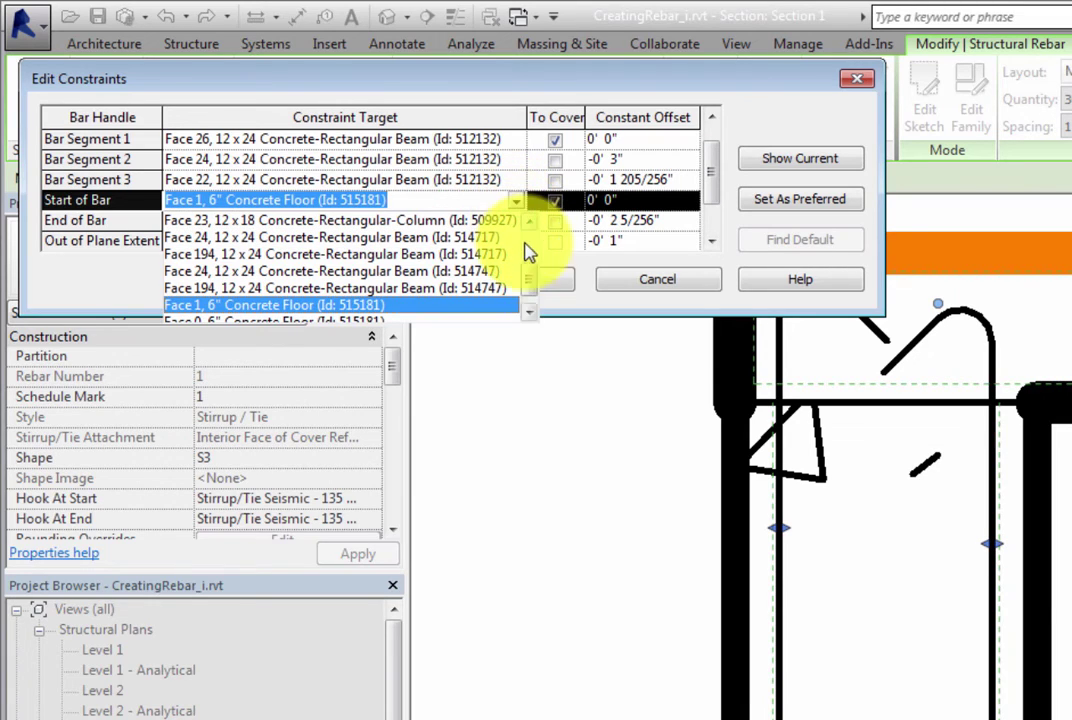
scroll(530, 288, "down", 1)
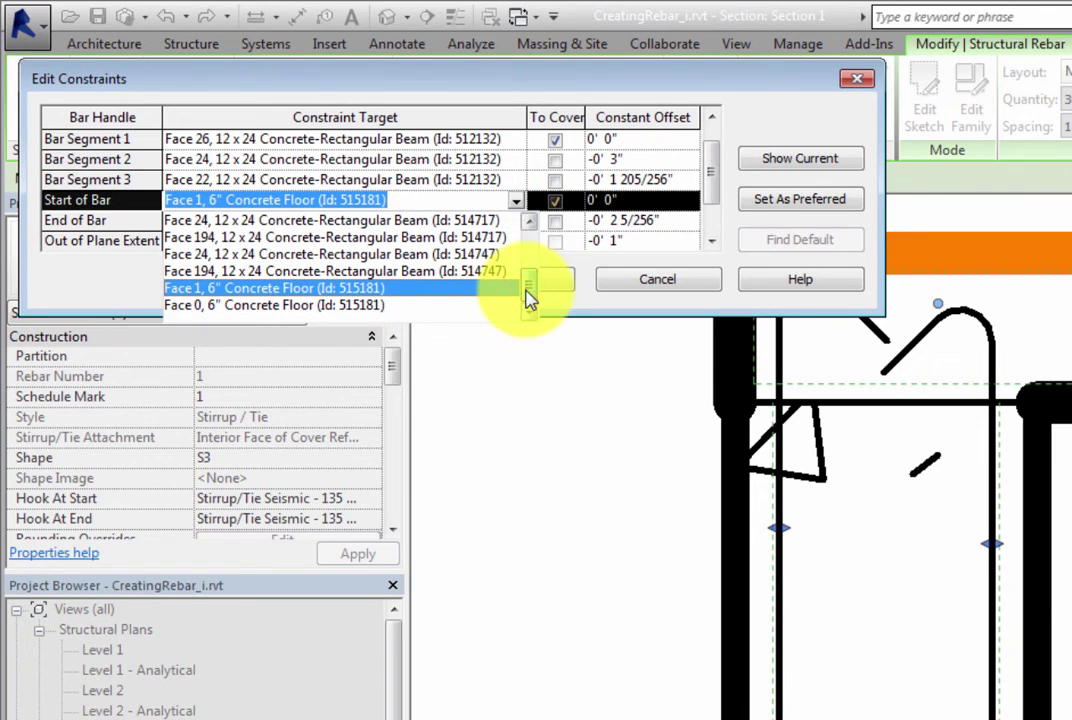
left_click(360, 305)
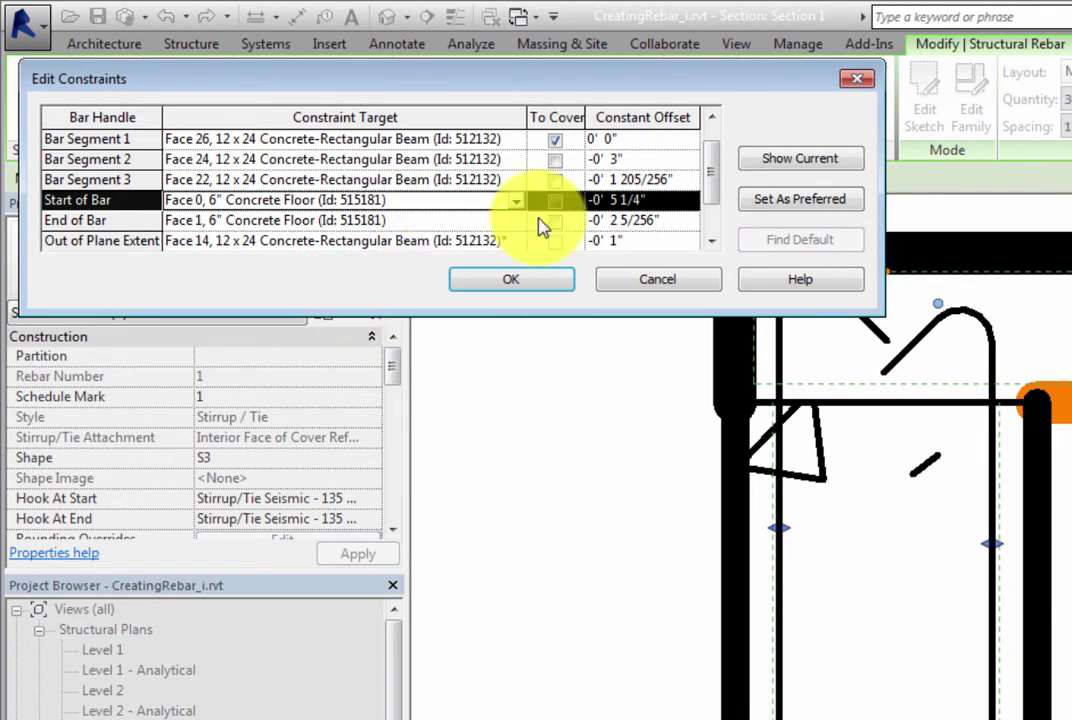
left_click(662, 204)
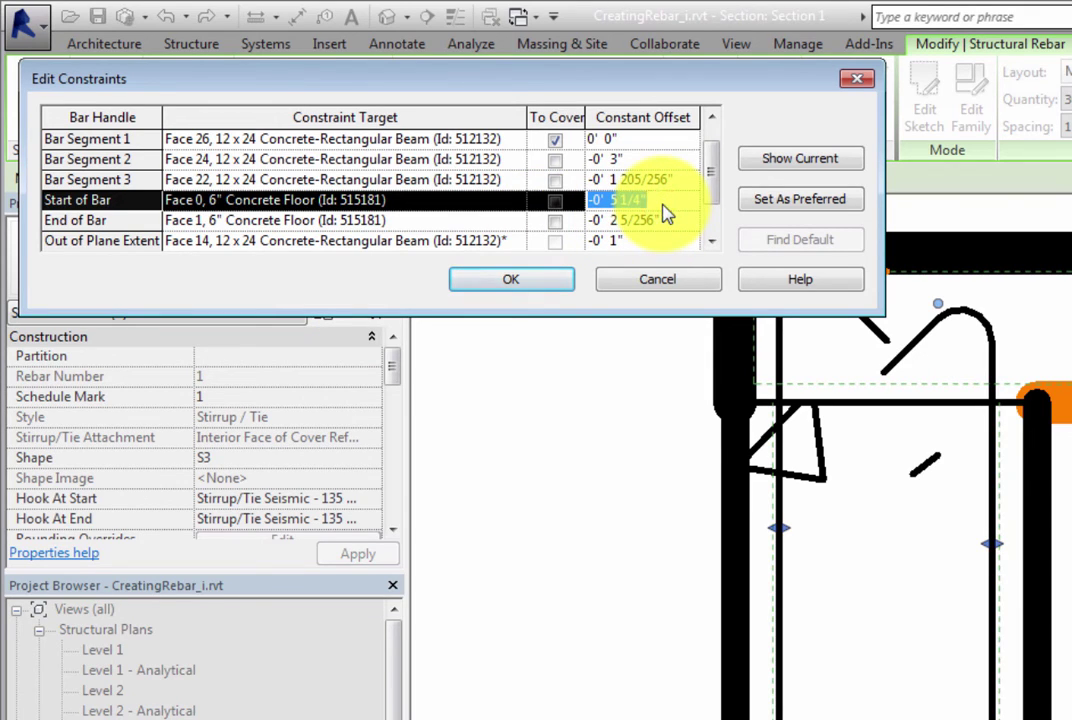
type("0 3")
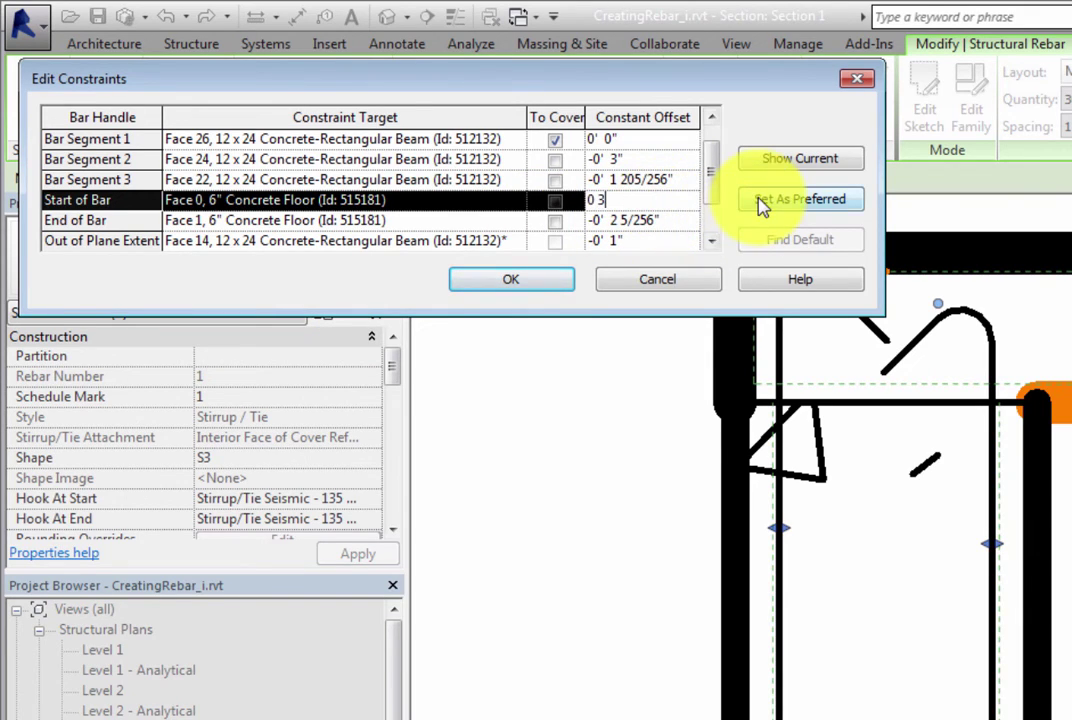
left_click(762, 200)
Constrain End of Bar to Face 0 of the 6" Concrete Floor with a preferred 0' 3" offset.
left_click(486, 221)
left_click(516, 221)
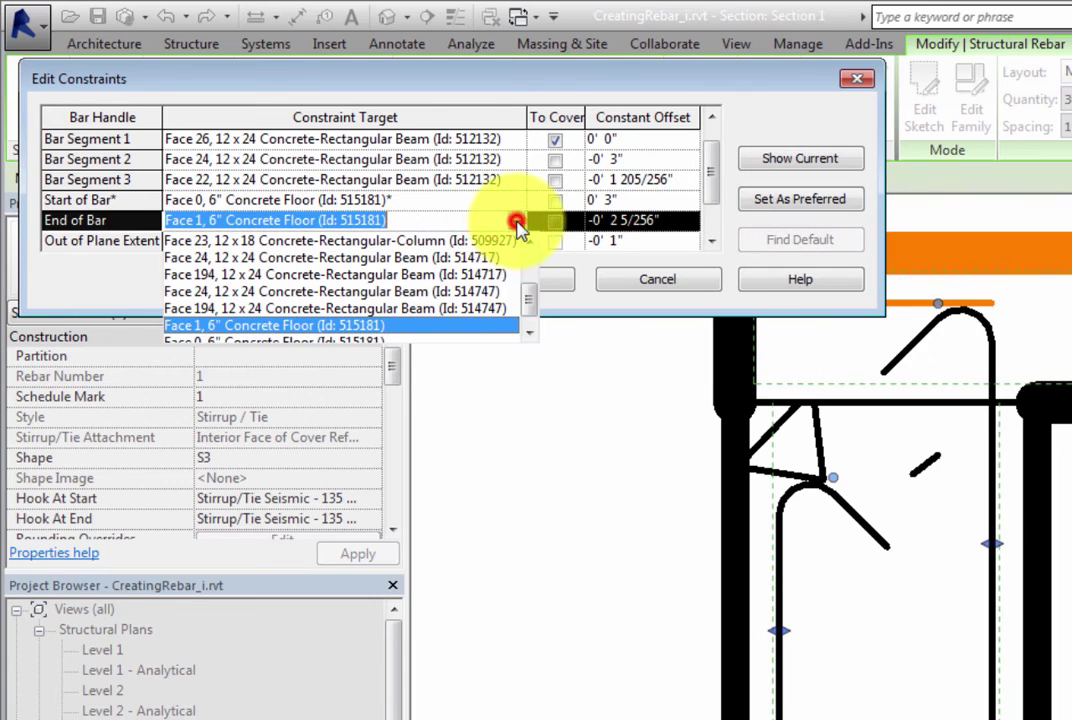
scroll(527, 300, "down", 1)
left_click(372, 327)
left_click(682, 223)
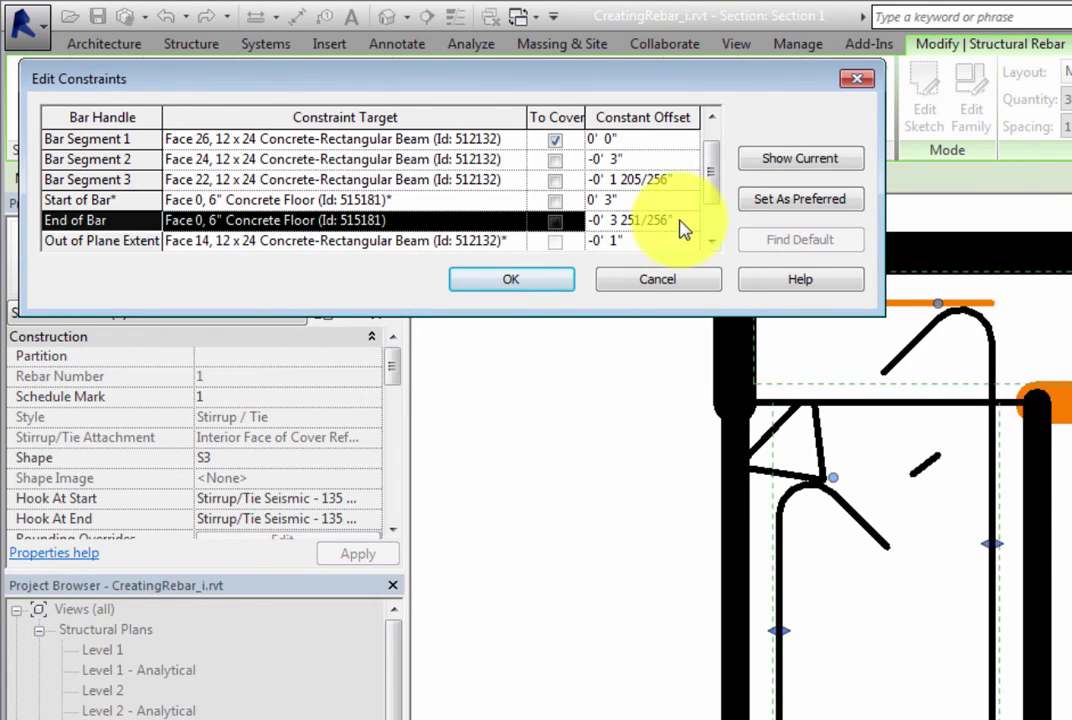
left_click_drag(680, 222, 588, 222)
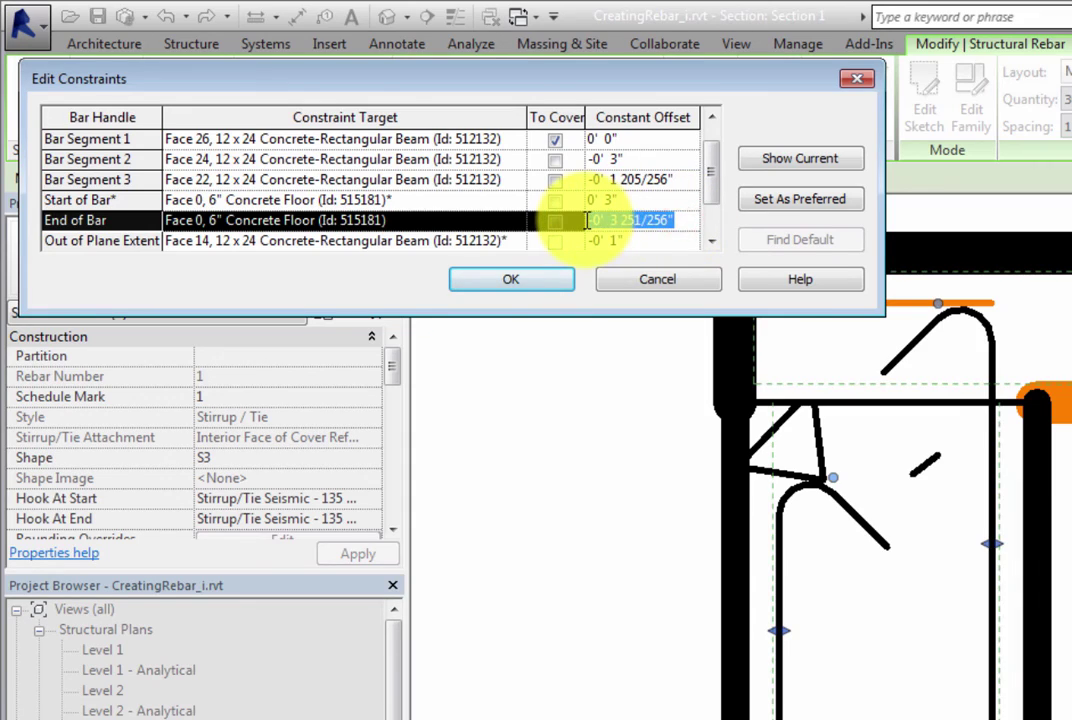
type("0 3")
left_click(794, 201)
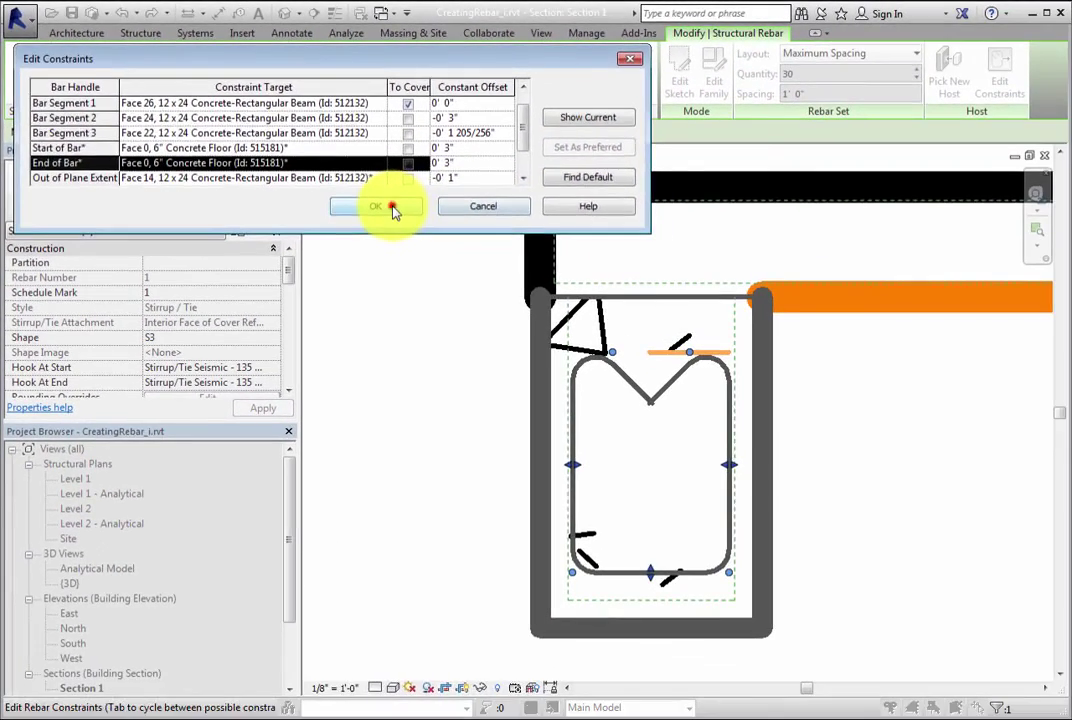
Apply the constraint changes and view the structure in the default {3D} view.
left_click(453, 231)
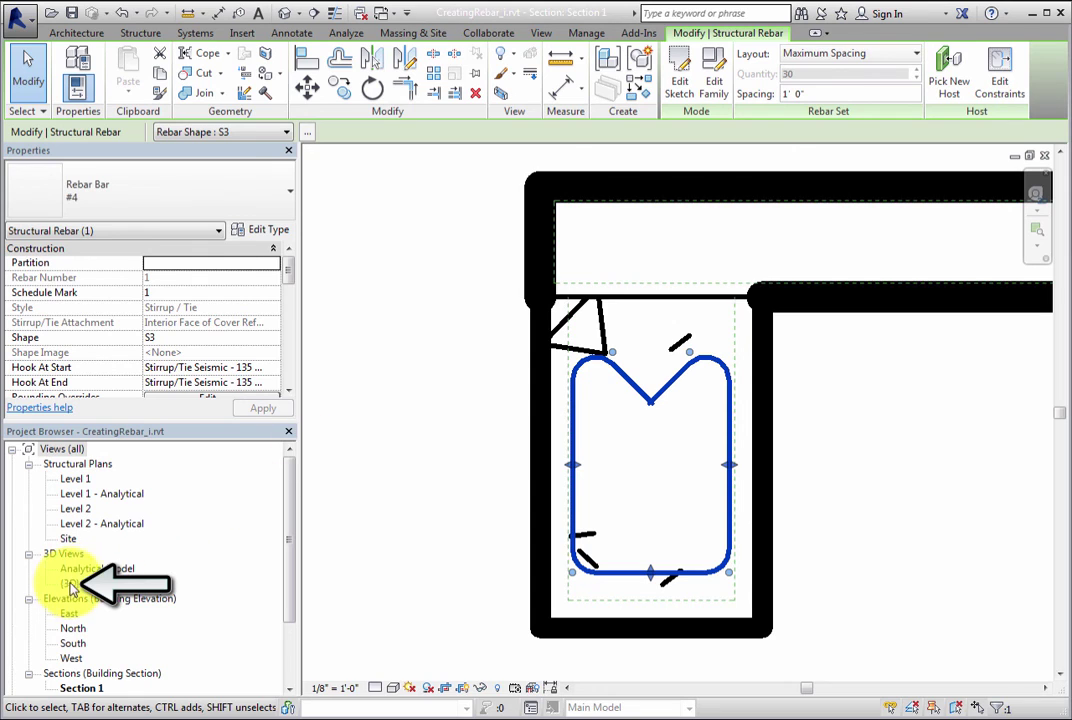
double_click(68, 584)
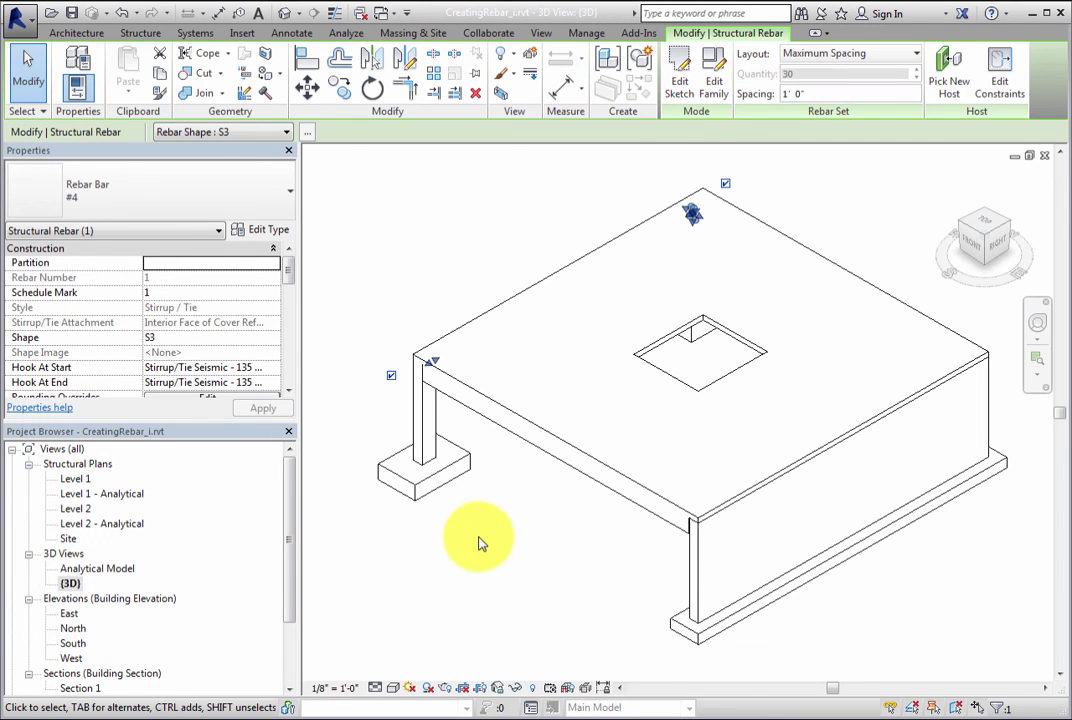
left_click(476, 535)
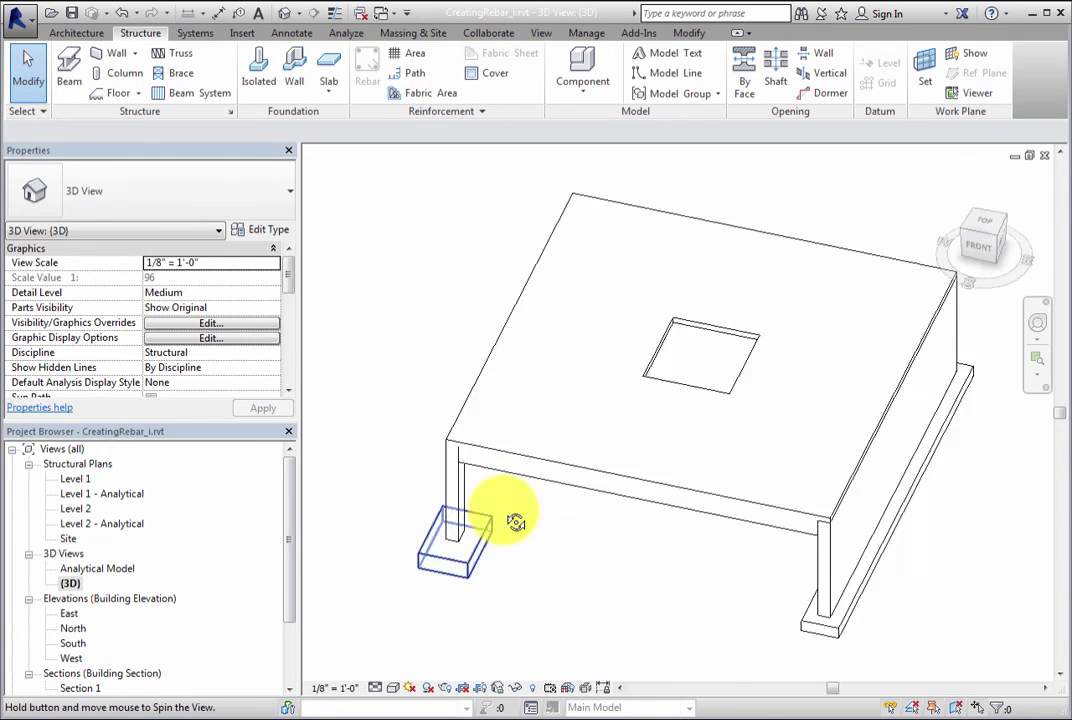